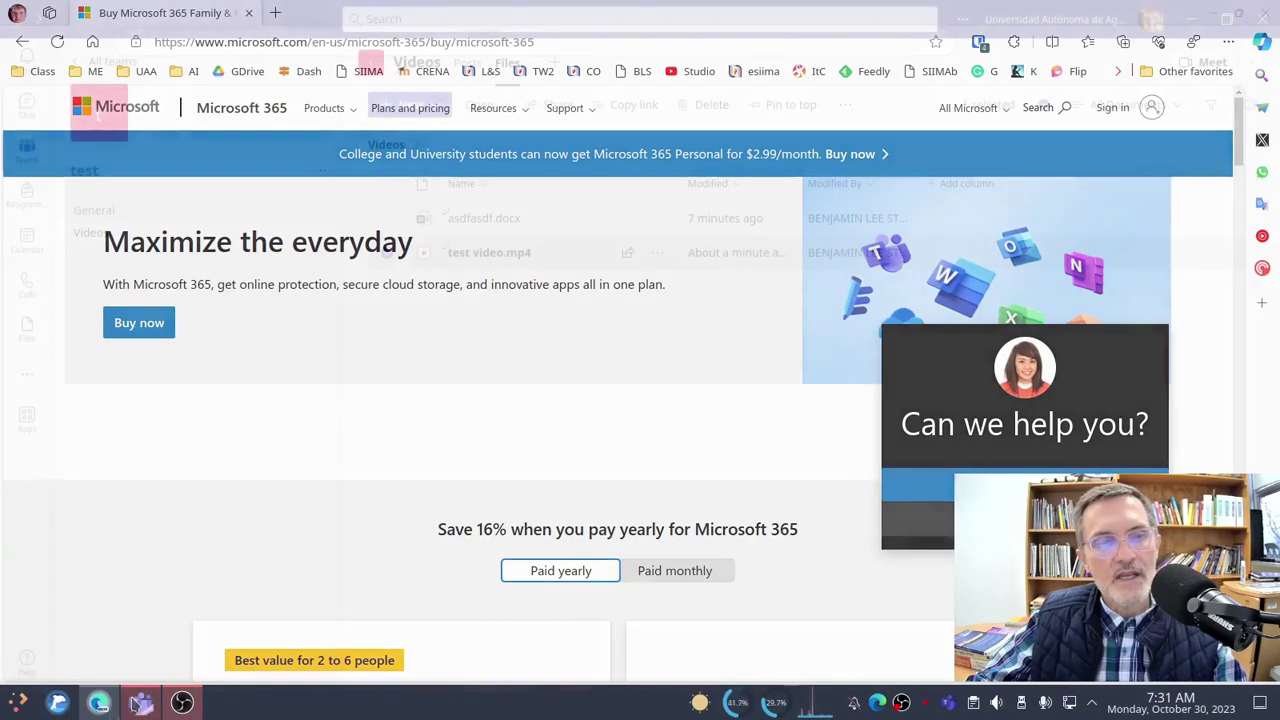
Open a new browser tab beside the Microsoft 365 pricing page.
{"action": "left_click", "coordinate": [275, 12]}
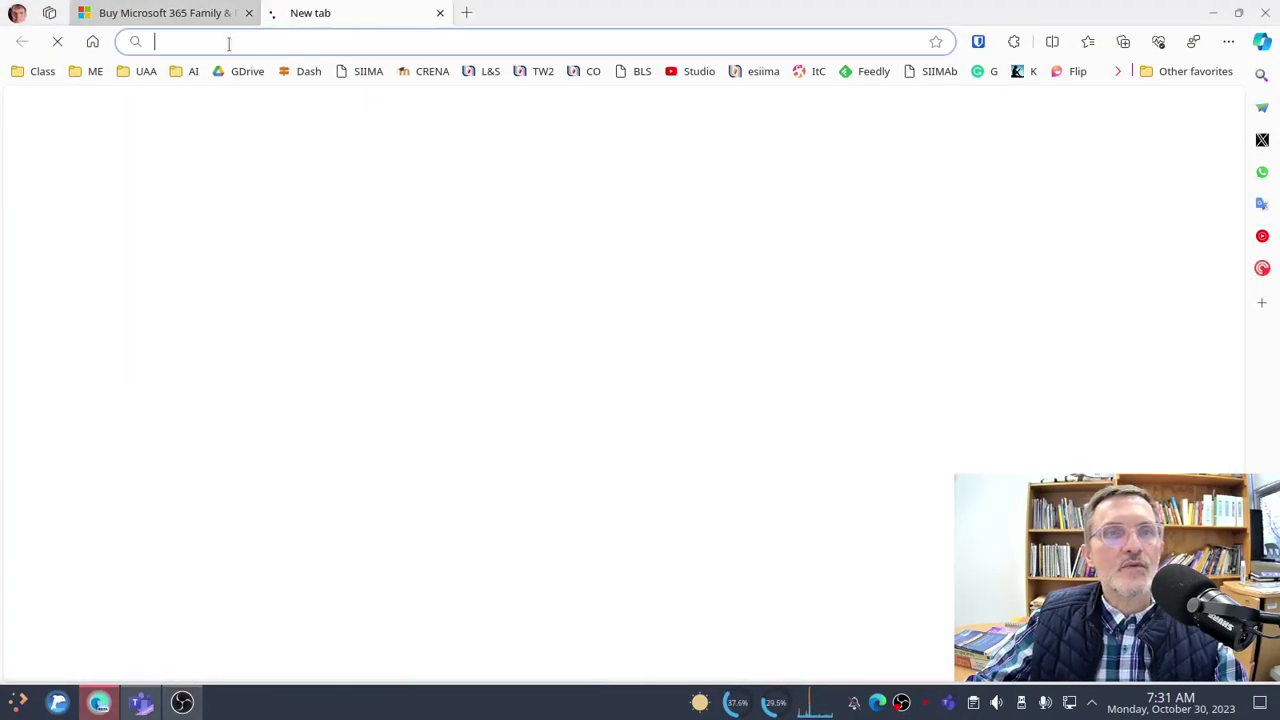
{"action": "left_click", "coordinate": [92, 41]}
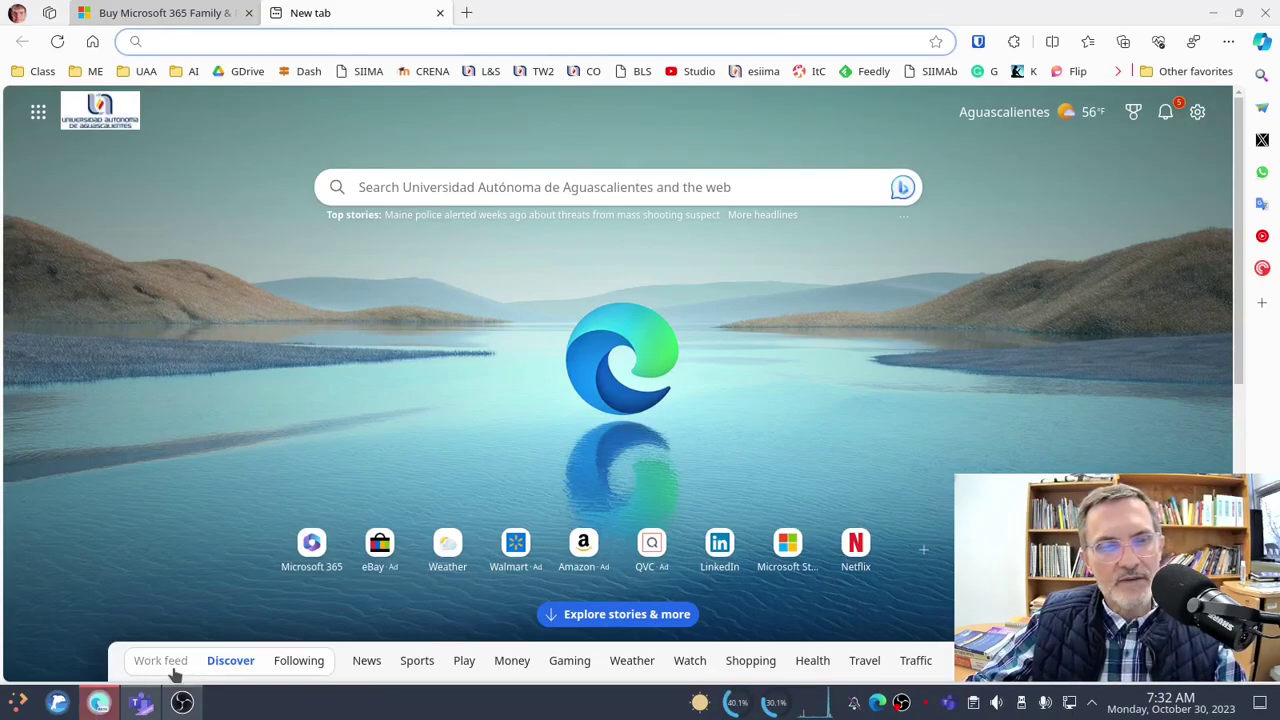
Switch to Teams, look through the test team's General and Videos channels, and open the Videos channel's files.
{"action": "left_click", "coordinate": [143, 703]}
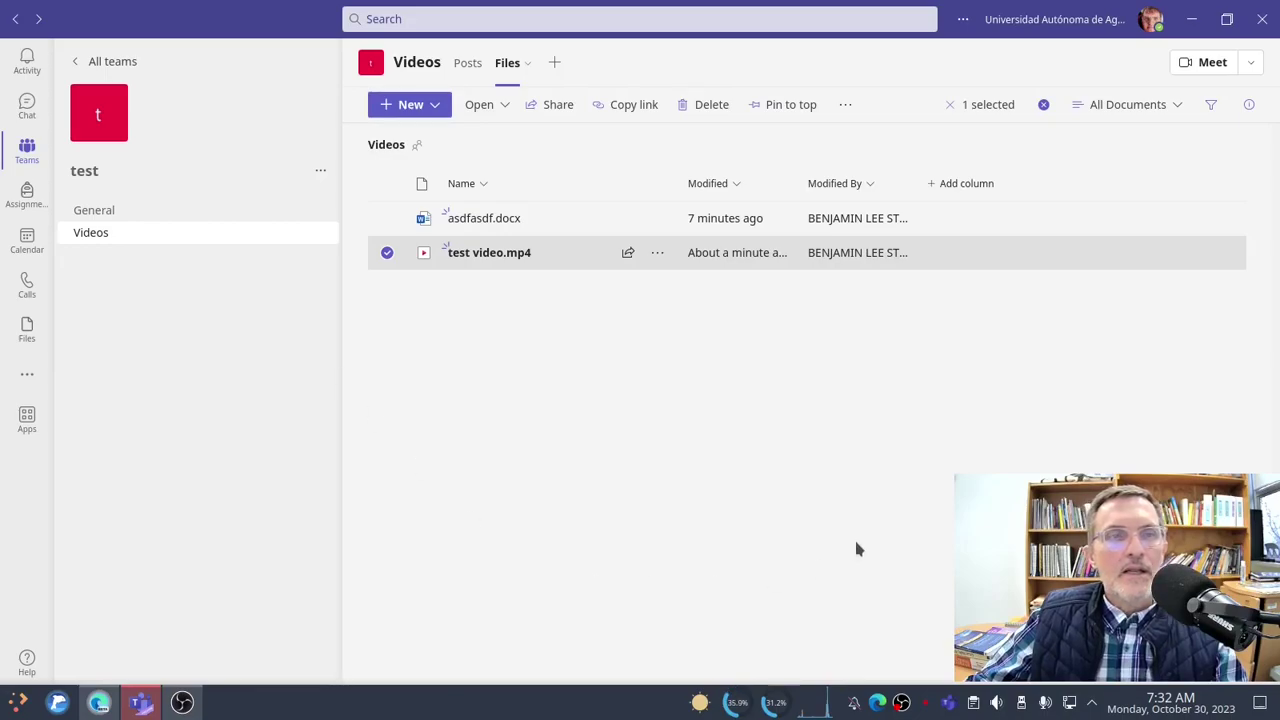
{"action": "left_click", "coordinate": [113, 209]}
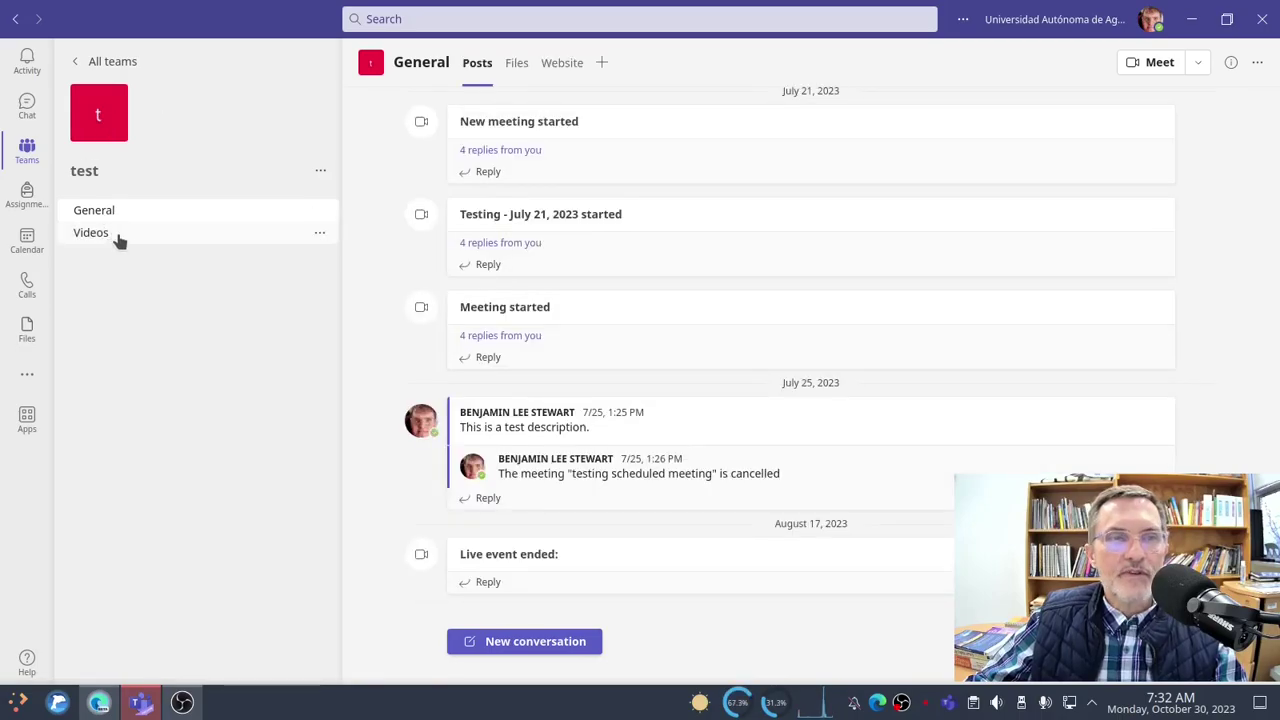
{"action": "left_click", "coordinate": [132, 238]}
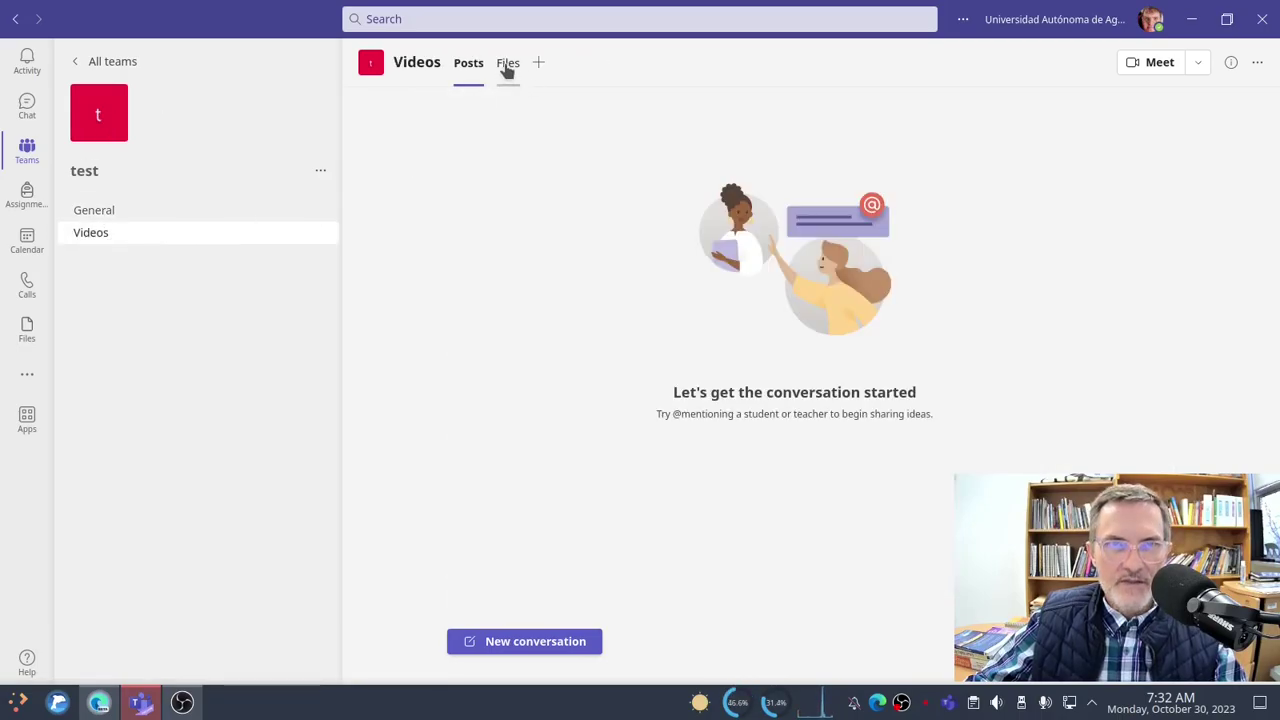
{"action": "left_click", "coordinate": [508, 64]}
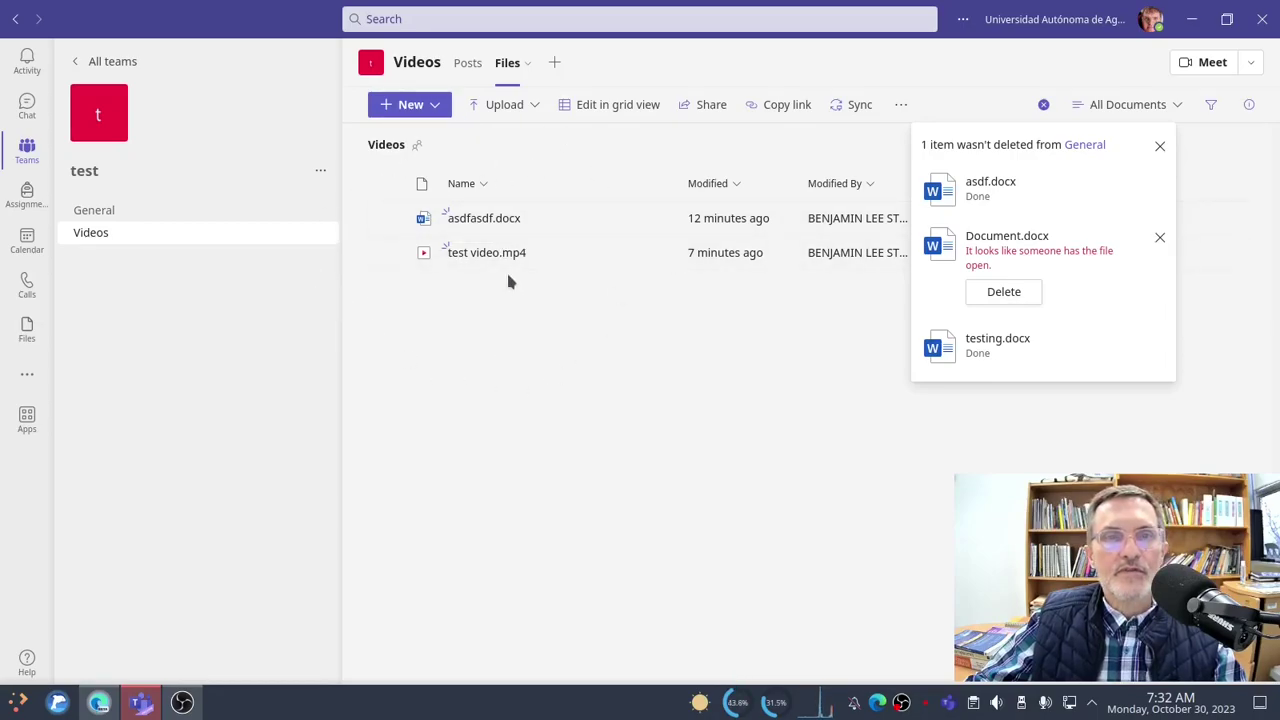
{"action": "left_click", "coordinate": [106, 234]}
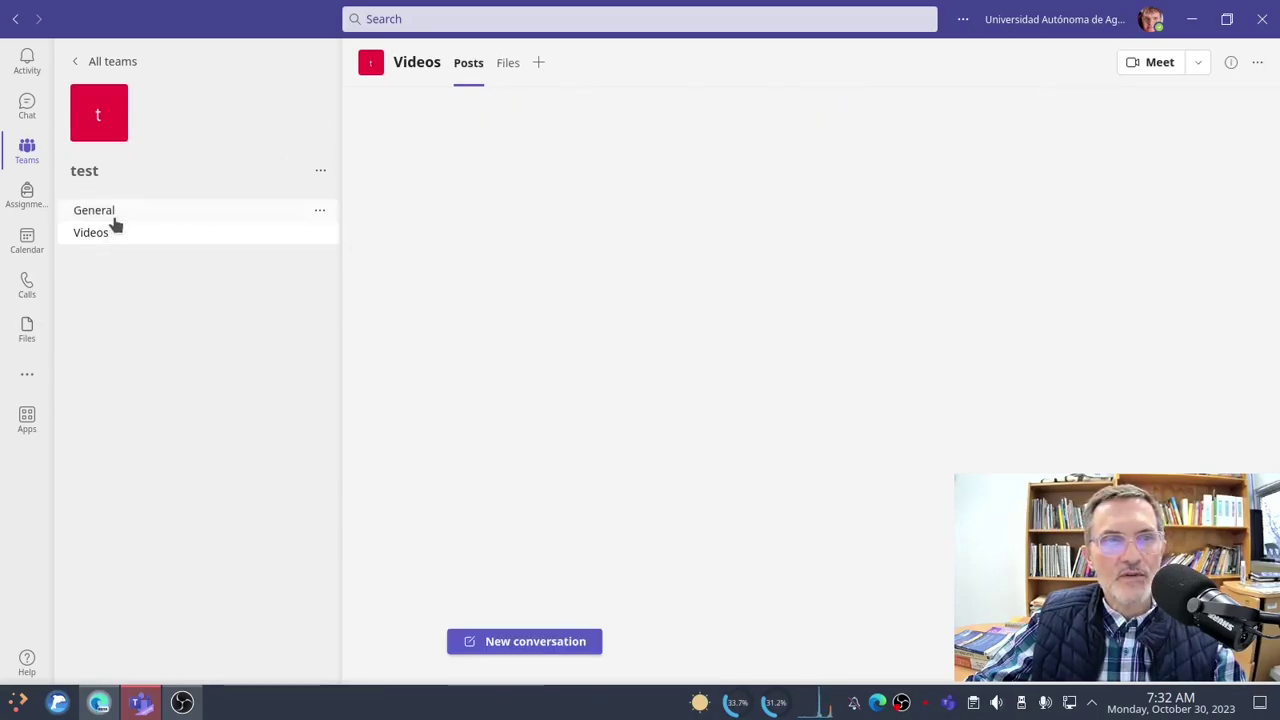
{"action": "left_click", "coordinate": [100, 211]}
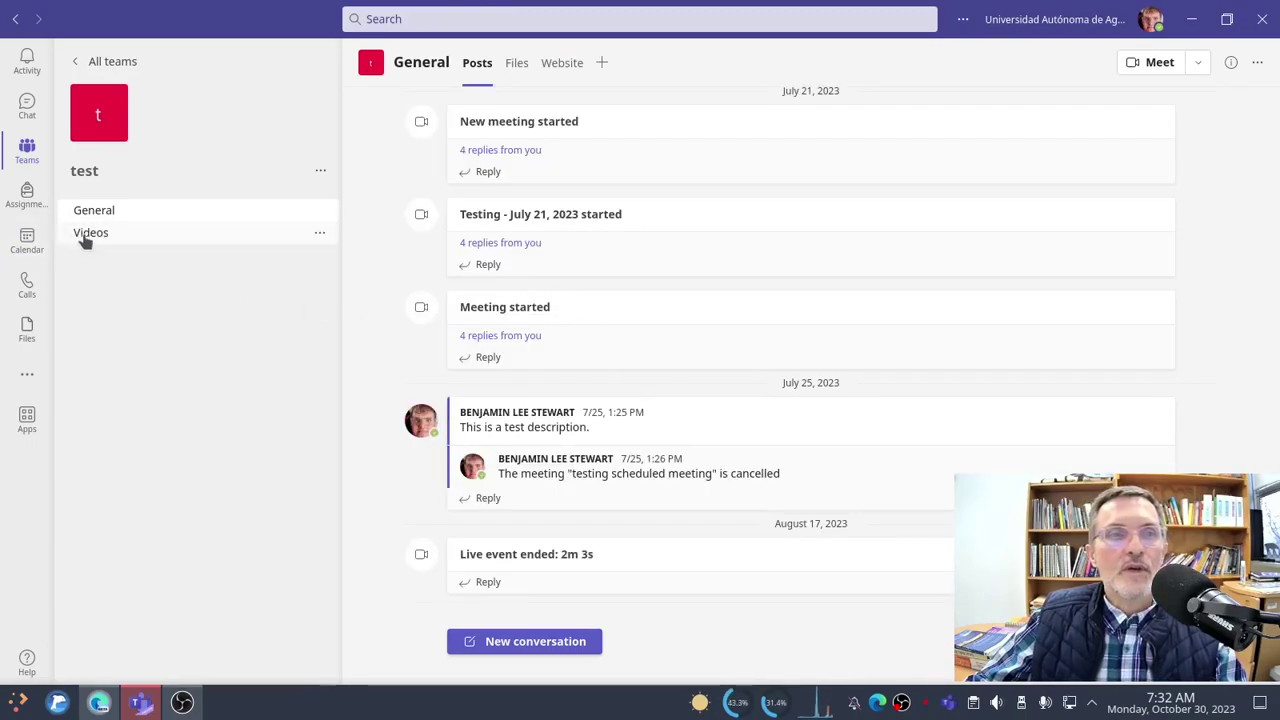
{"action": "left_click", "coordinate": [82, 236]}
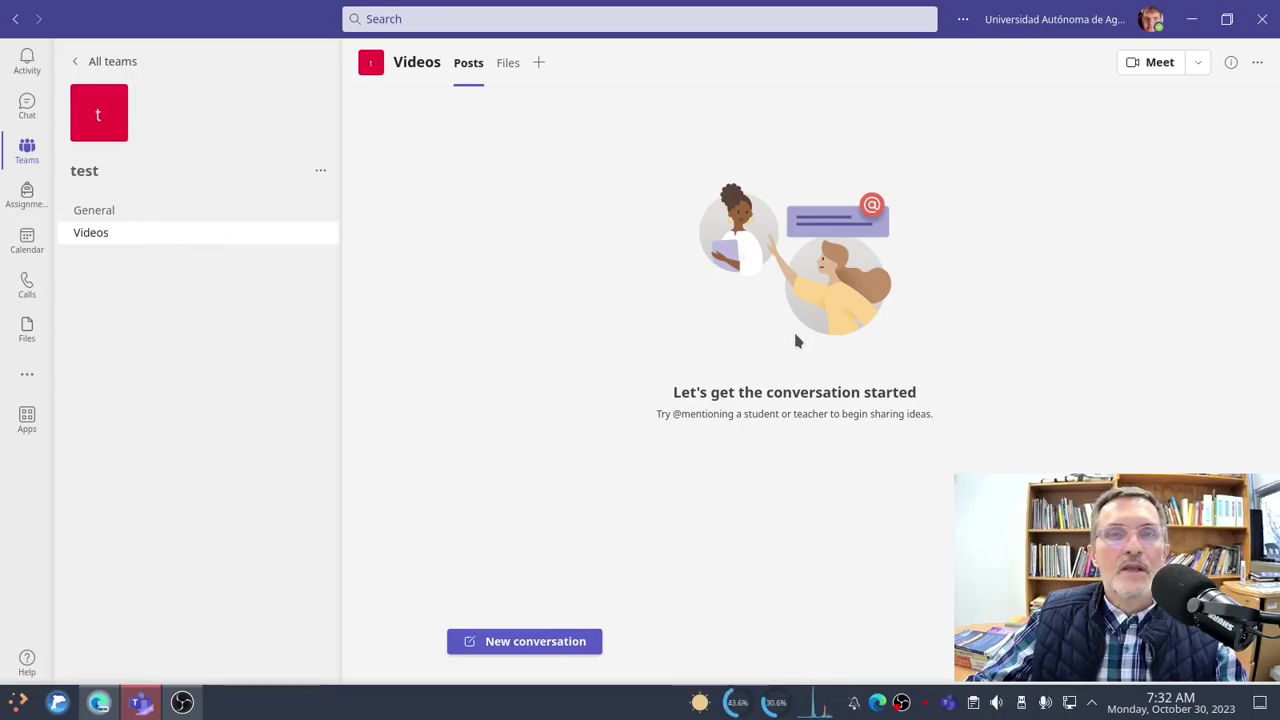
{"action": "left_click", "coordinate": [512, 66]}
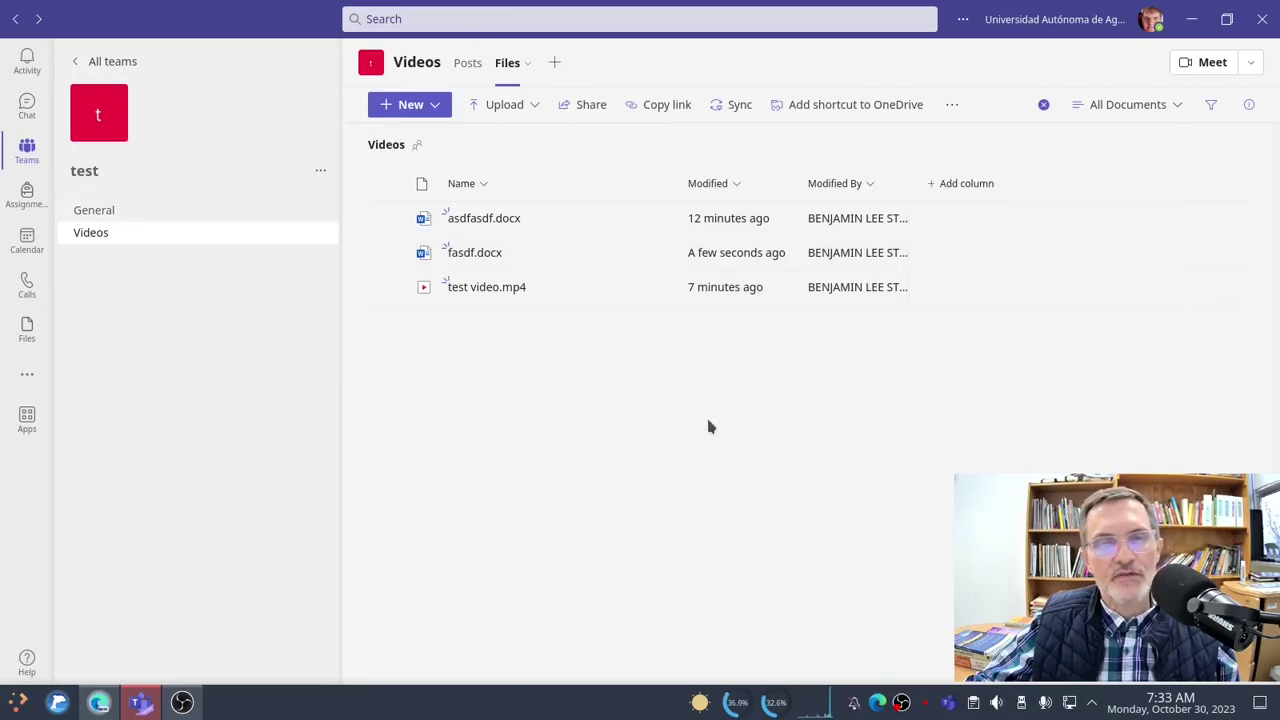
Open the Videos channel's folder in SharePoint and compare its contents with the file list in Teams.
{"action": "left_click", "coordinate": [953, 105]}
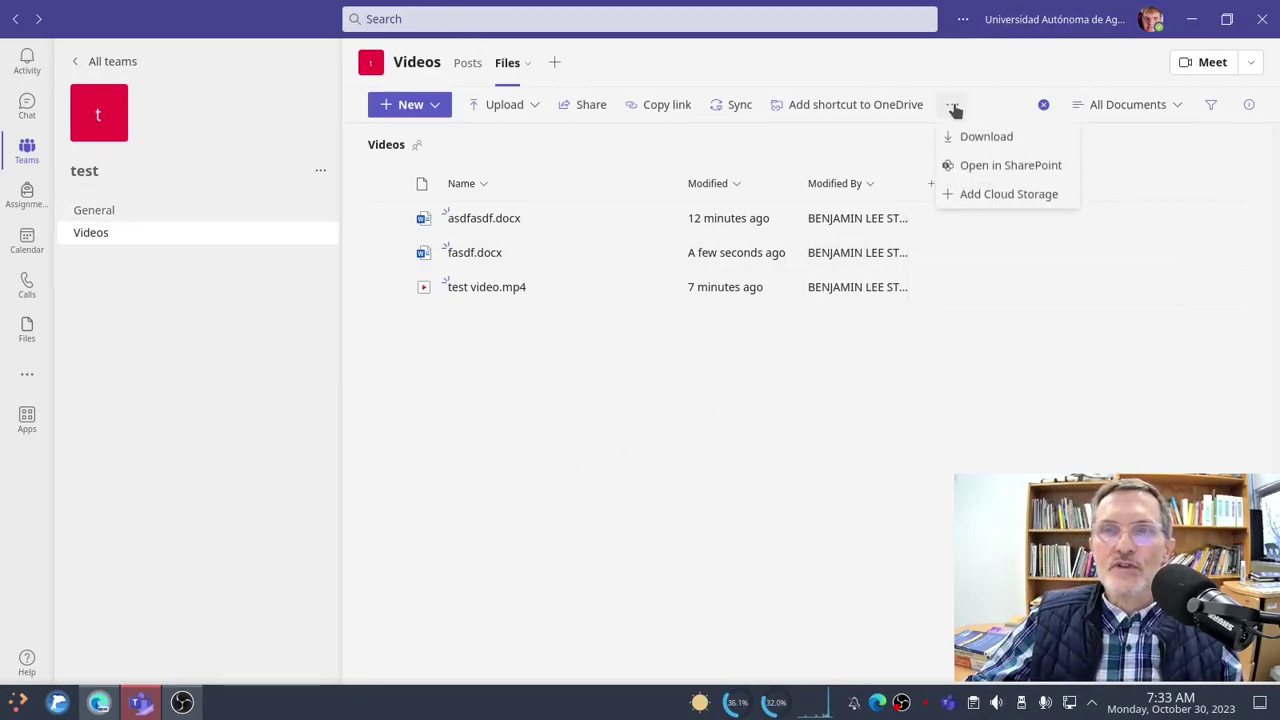
{"action": "left_click", "coordinate": [975, 172]}
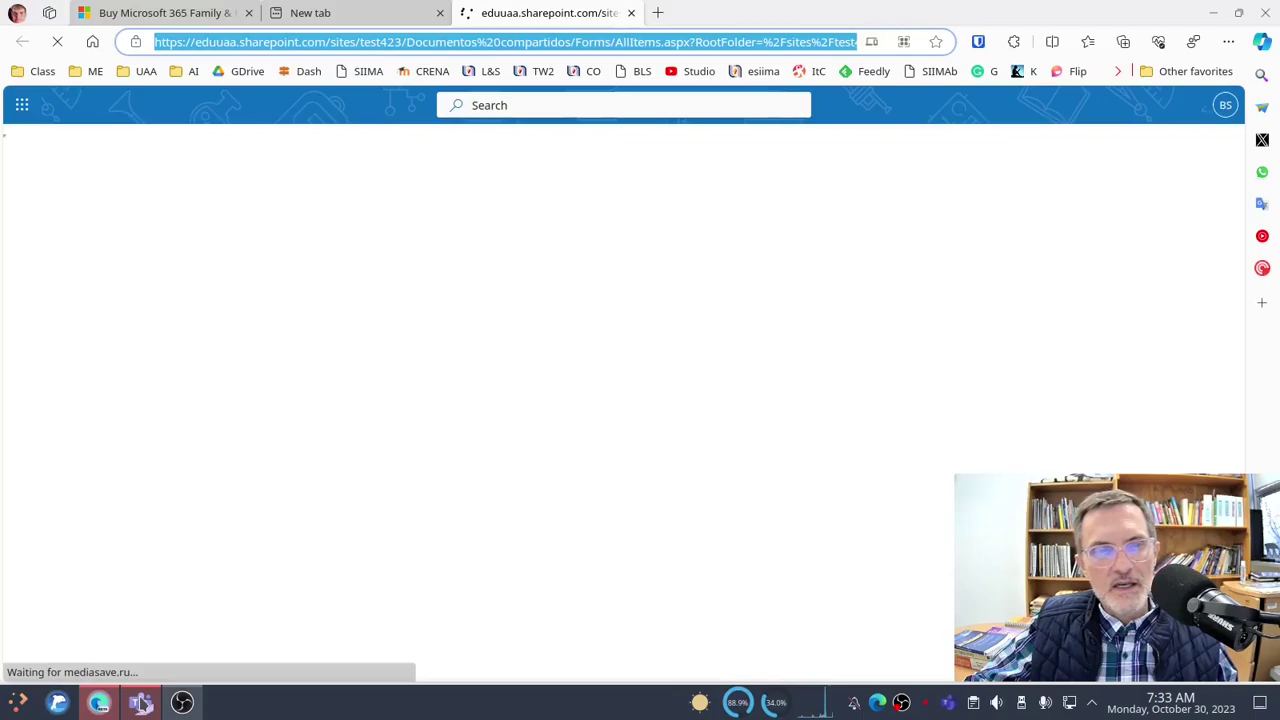
{"action": "key", "text": "alt+Tab"}
{"action": "left_click", "coordinate": [951, 108]}
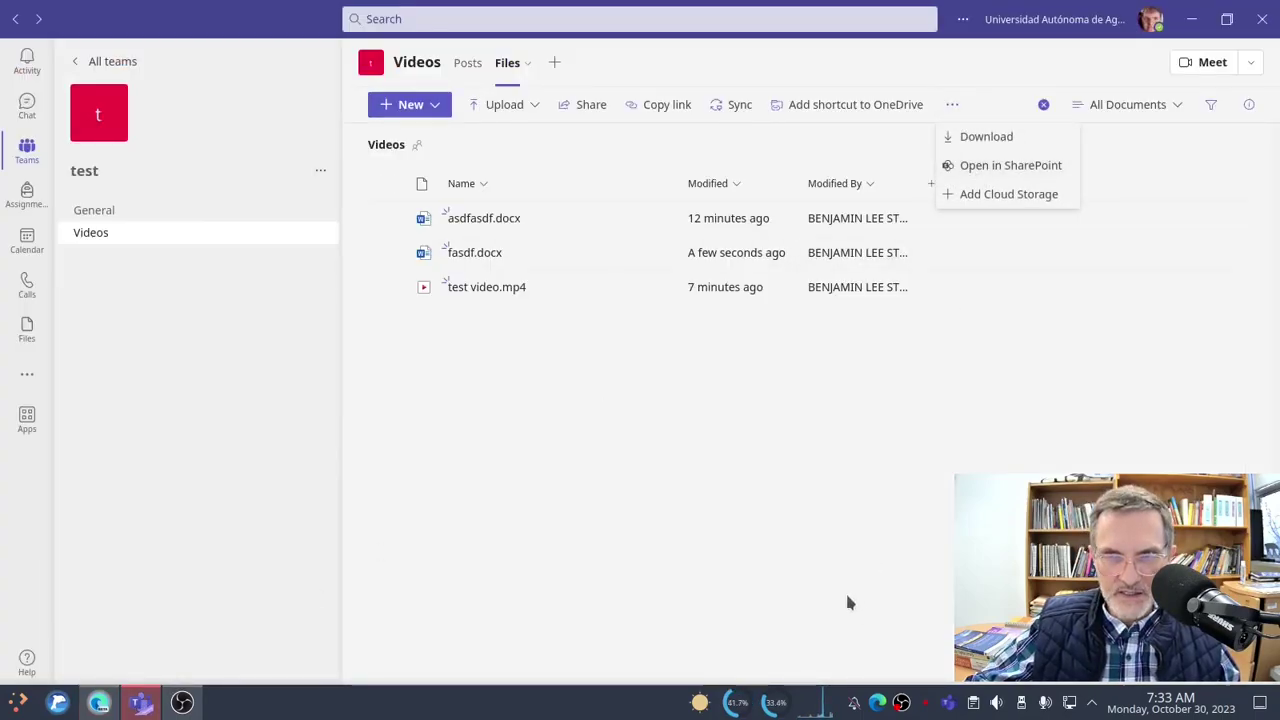
{"action": "left_click", "coordinate": [740, 503]}
{"action": "left_click", "coordinate": [1191, 19]}
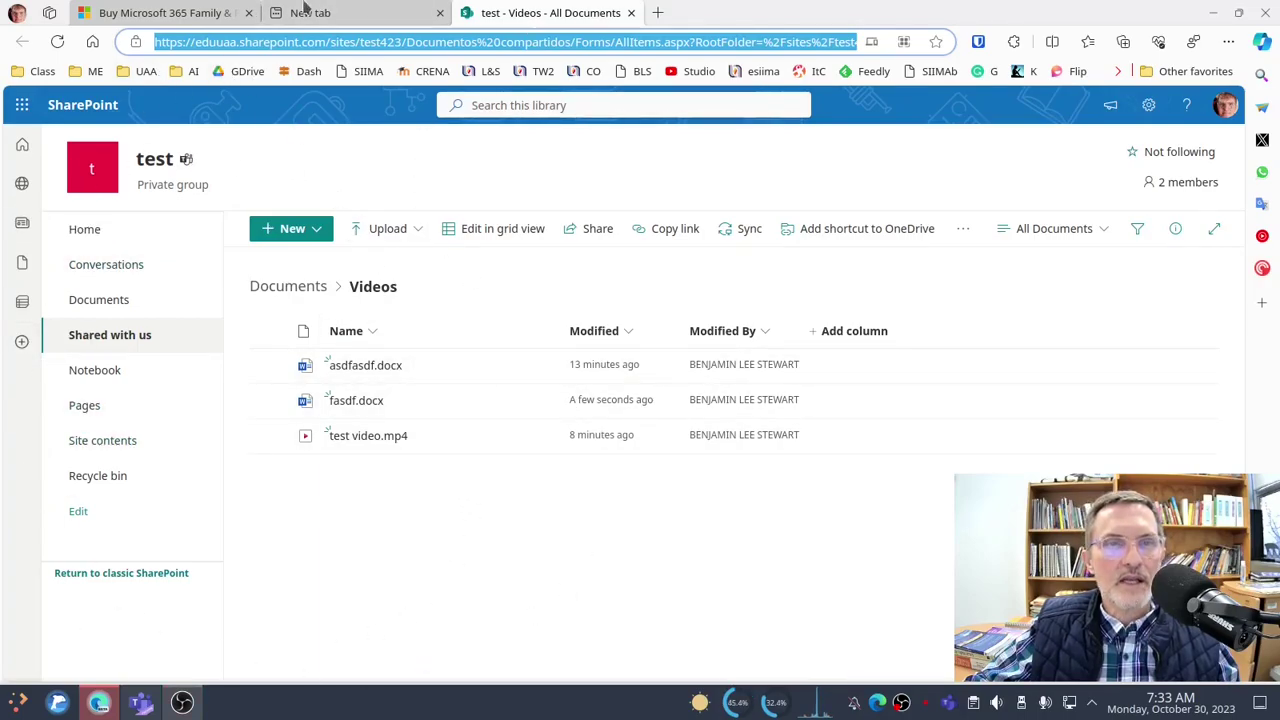
{"action": "left_click", "coordinate": [428, 498]}
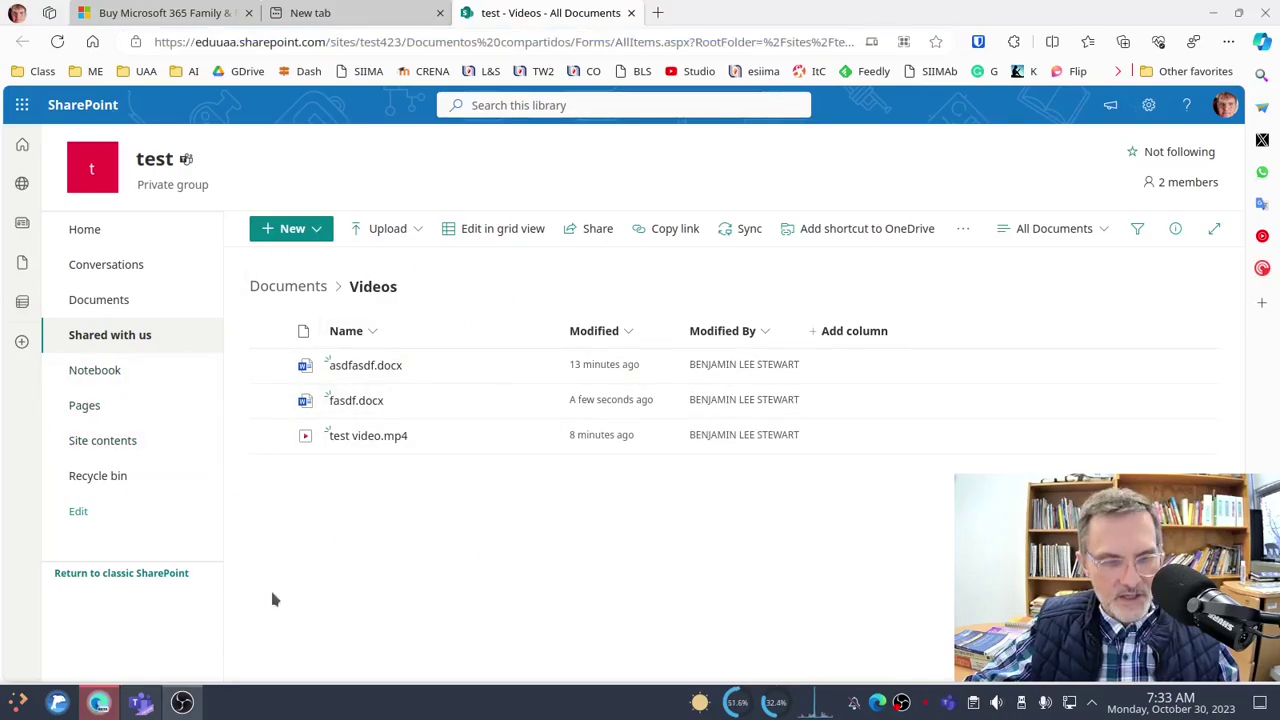
{"action": "key", "text": "alt+Tab"}
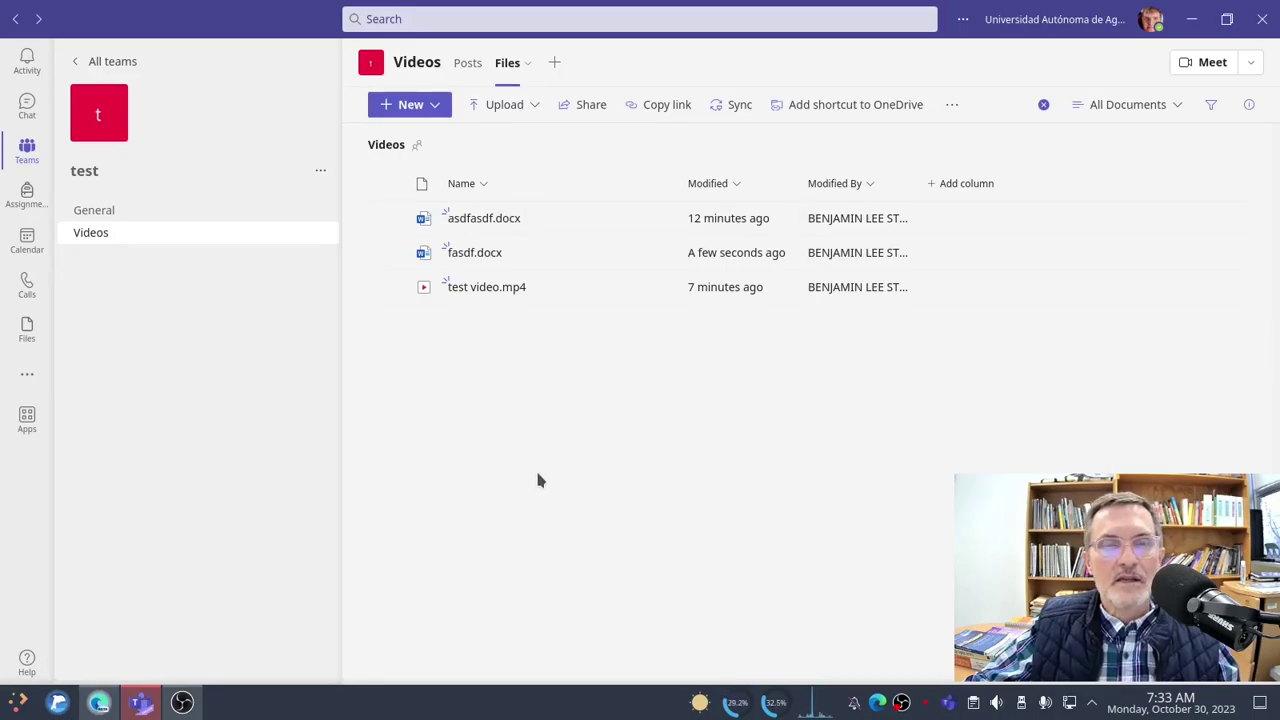
{"action": "key", "text": "alt+Tab"}
Delete asdfasdf.docx from the Videos folder in SharePoint.
{"action": "right_click", "coordinate": [434, 368]}
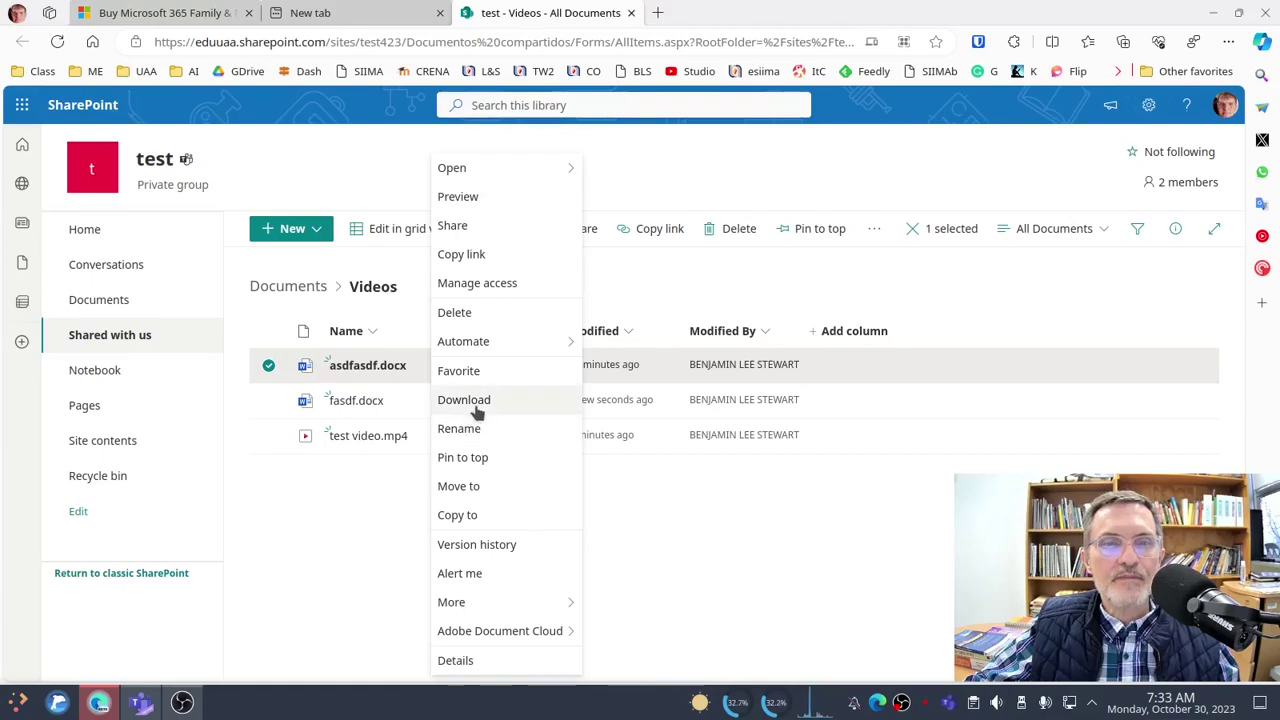
{"action": "left_click", "coordinate": [479, 311]}
{"action": "left_click", "coordinate": [668, 448]}
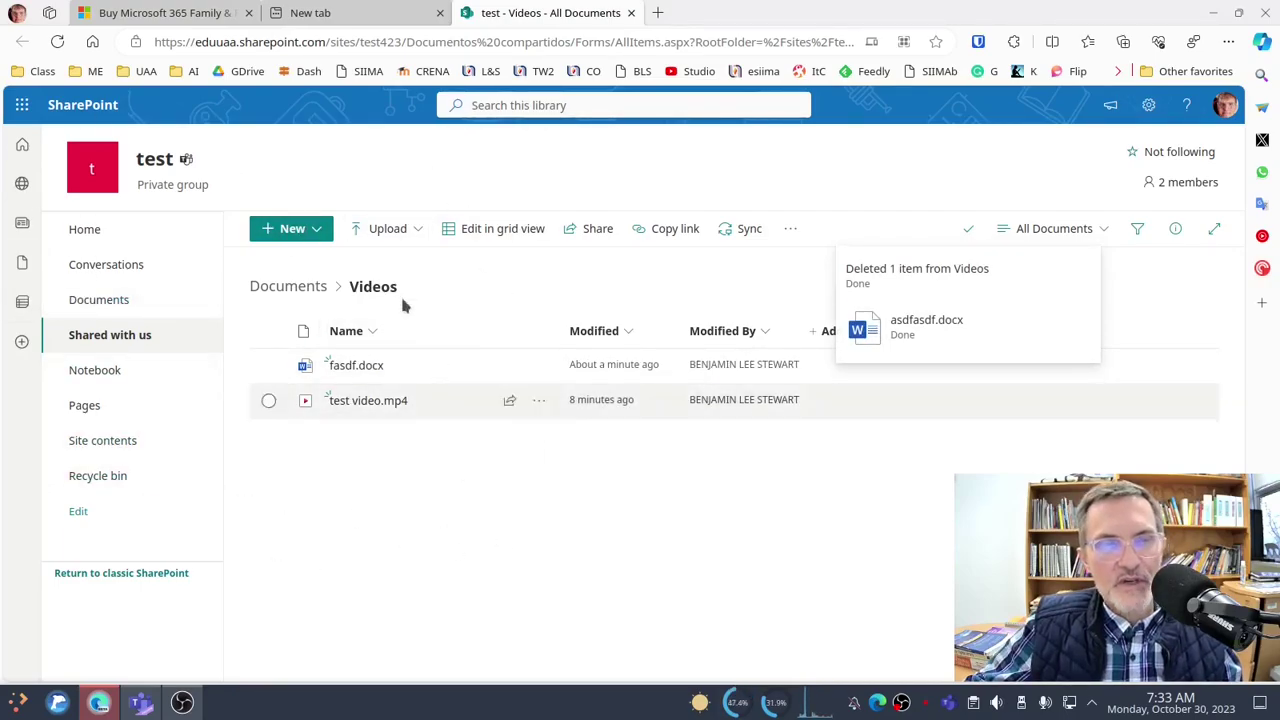
Check the refreshed file list of the Videos channel in Teams and return to the SharePoint library in Edge.
{"action": "key", "text": "alt+Tab"}
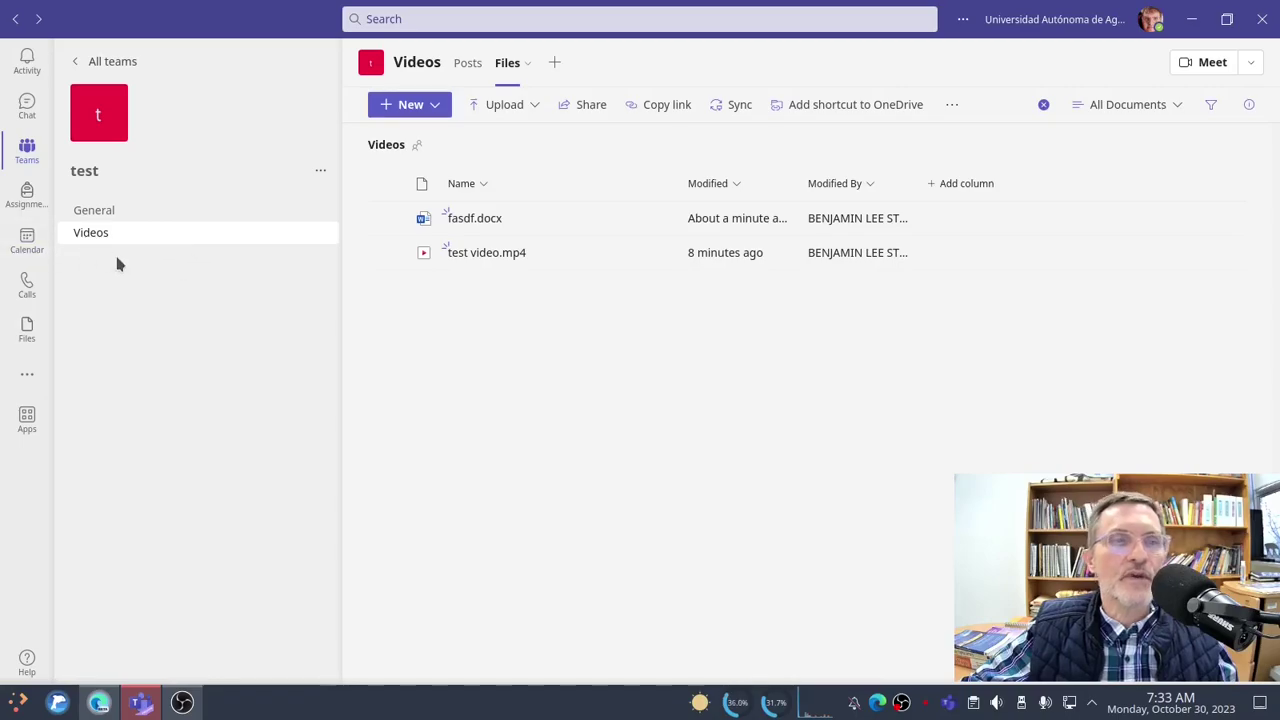
{"action": "left_click", "coordinate": [232, 232]}
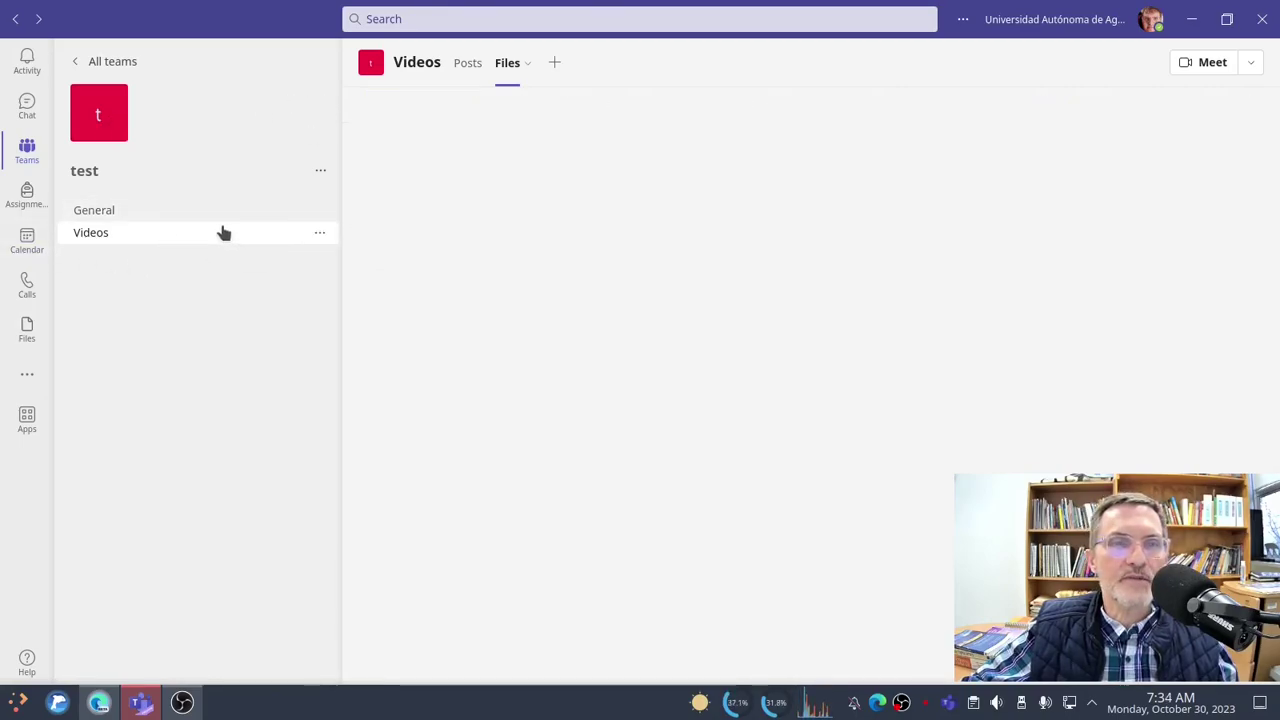
{"action": "left_click", "coordinate": [510, 63]}
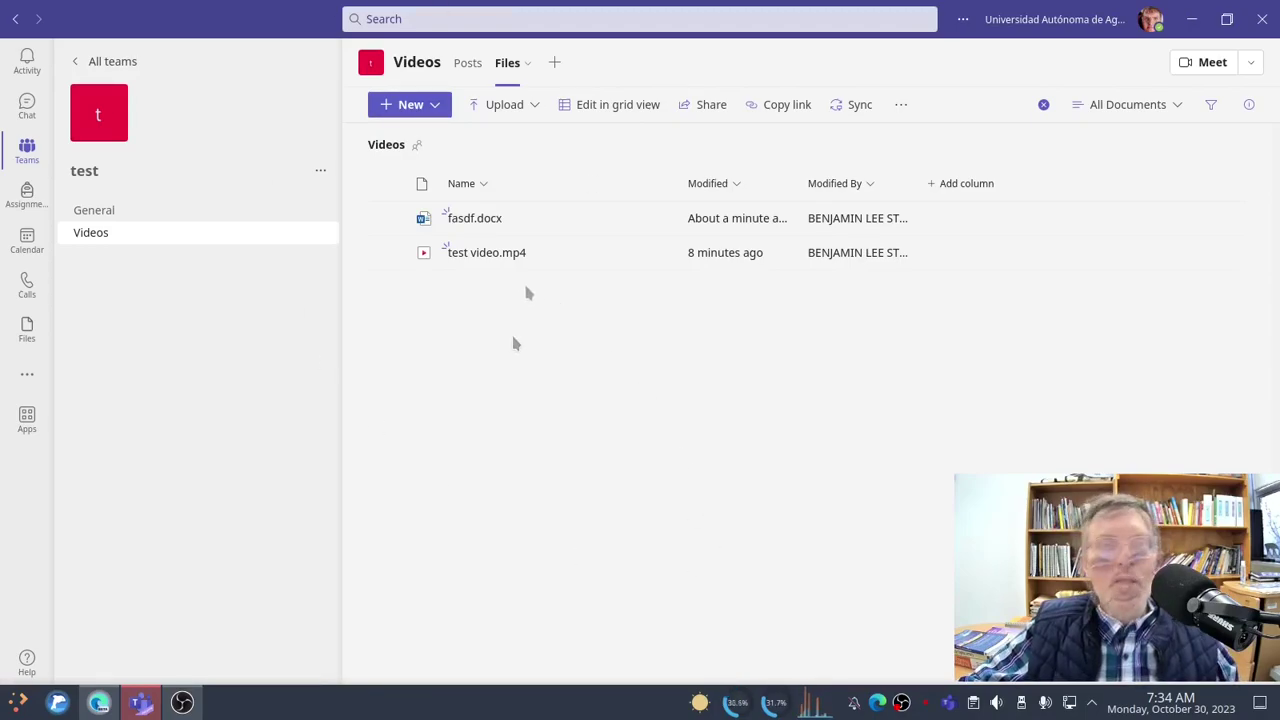
{"action": "mouse_move", "coordinate": [658, 255]}
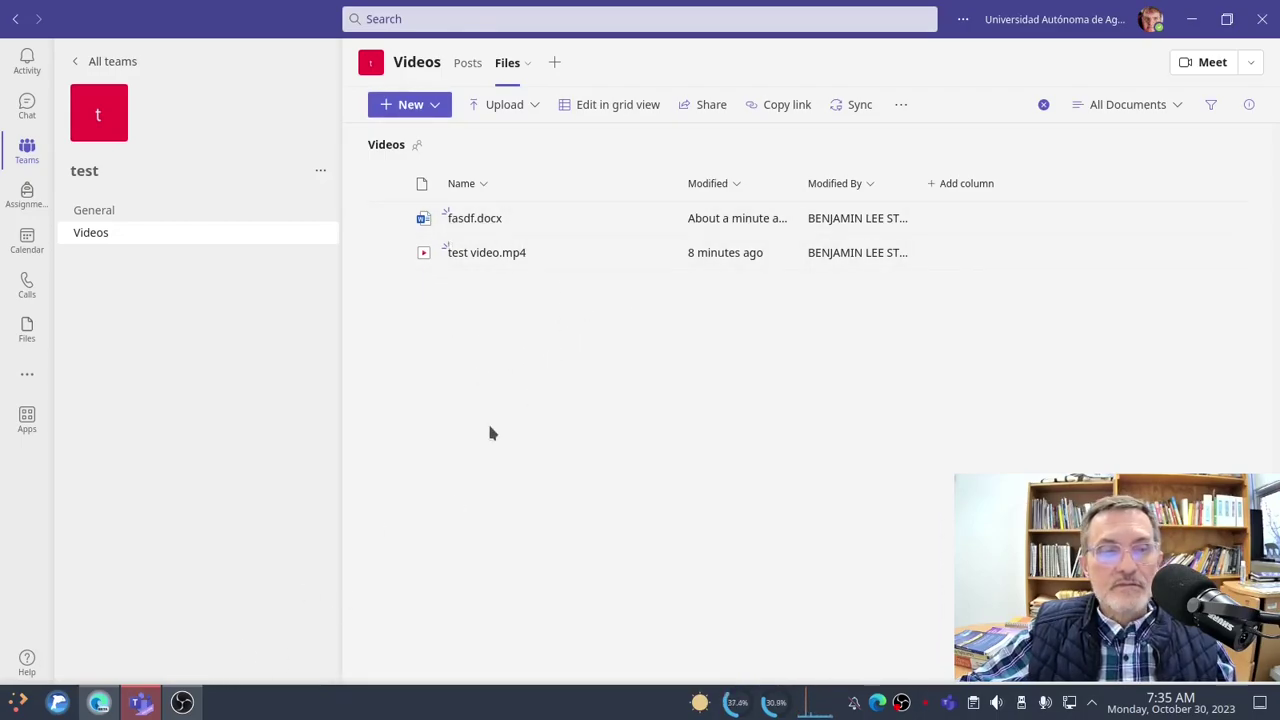
{"action": "left_click", "coordinate": [902, 105]}
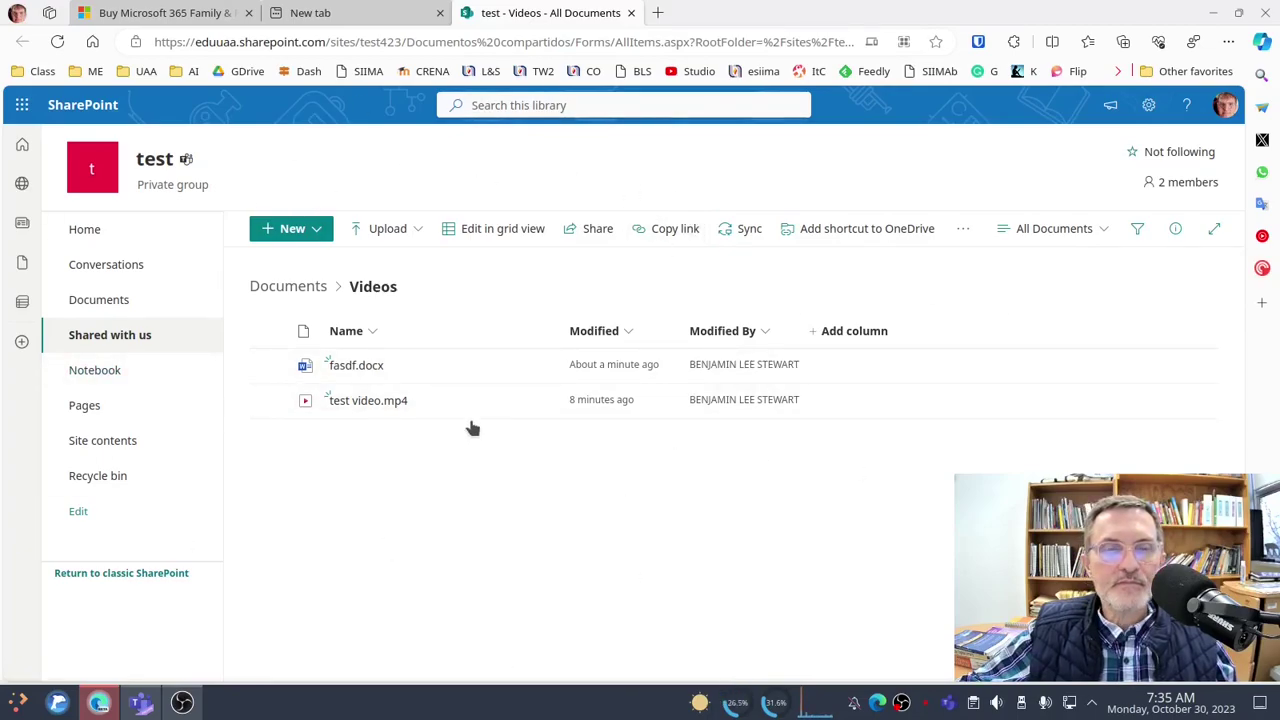
{"action": "left_click", "coordinate": [540, 400]}
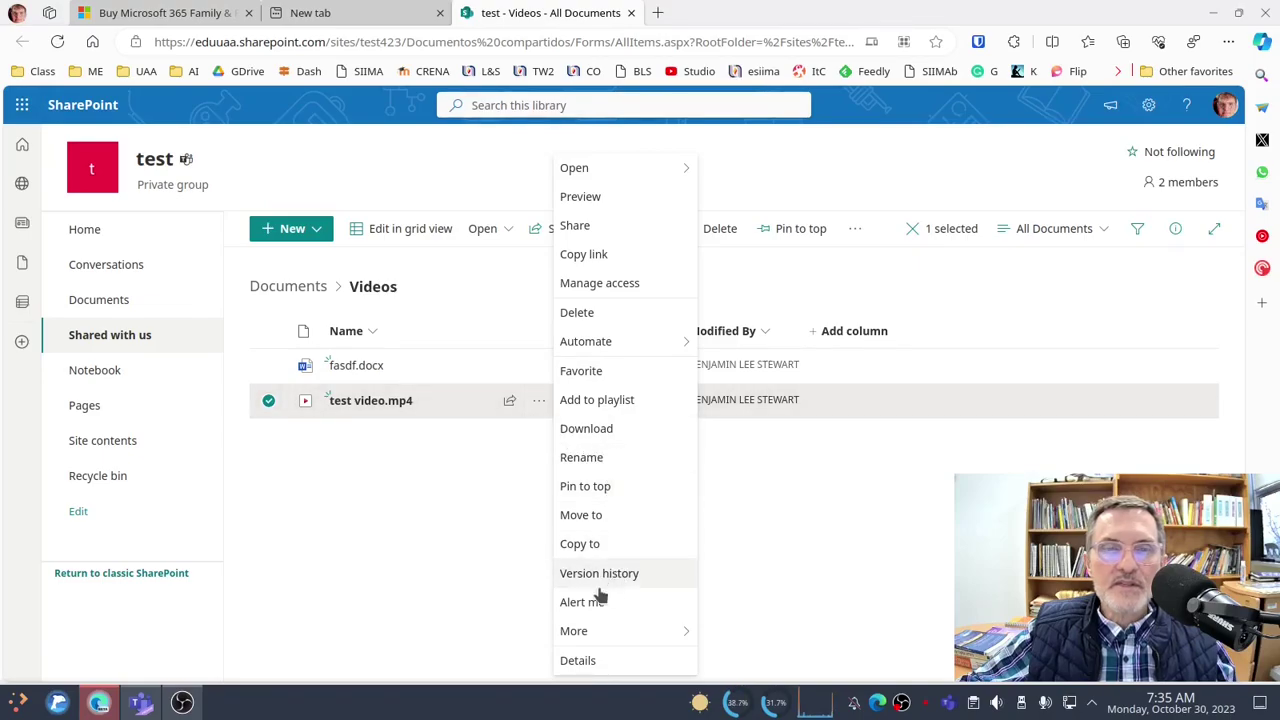
{"action": "left_click", "coordinate": [589, 514]}
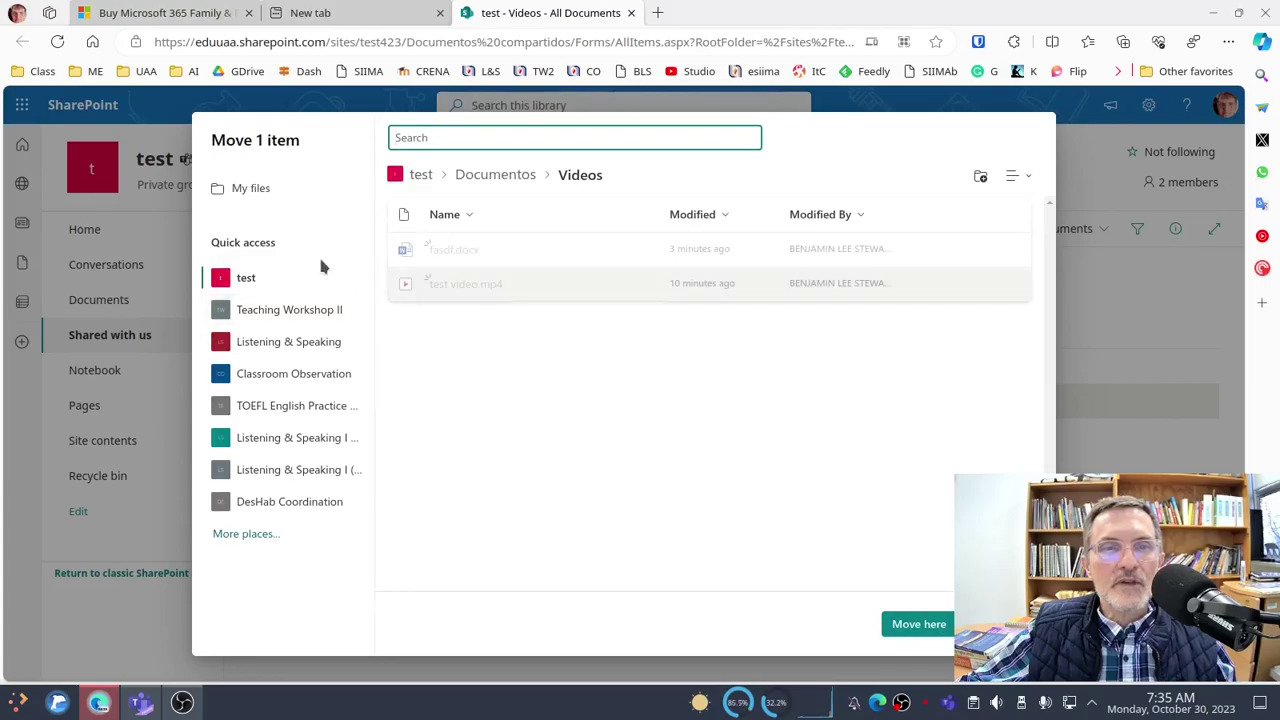
{"action": "left_click", "coordinate": [265, 195]}
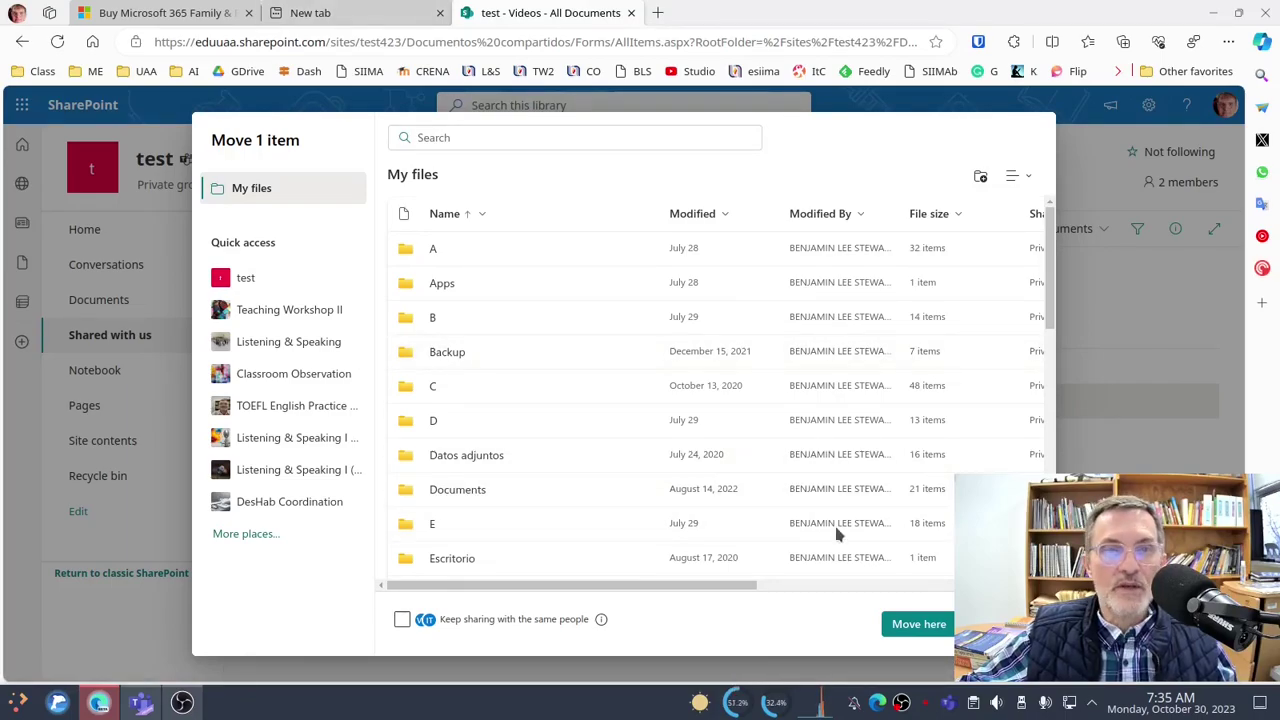
{"action": "key", "text": "Escape"}
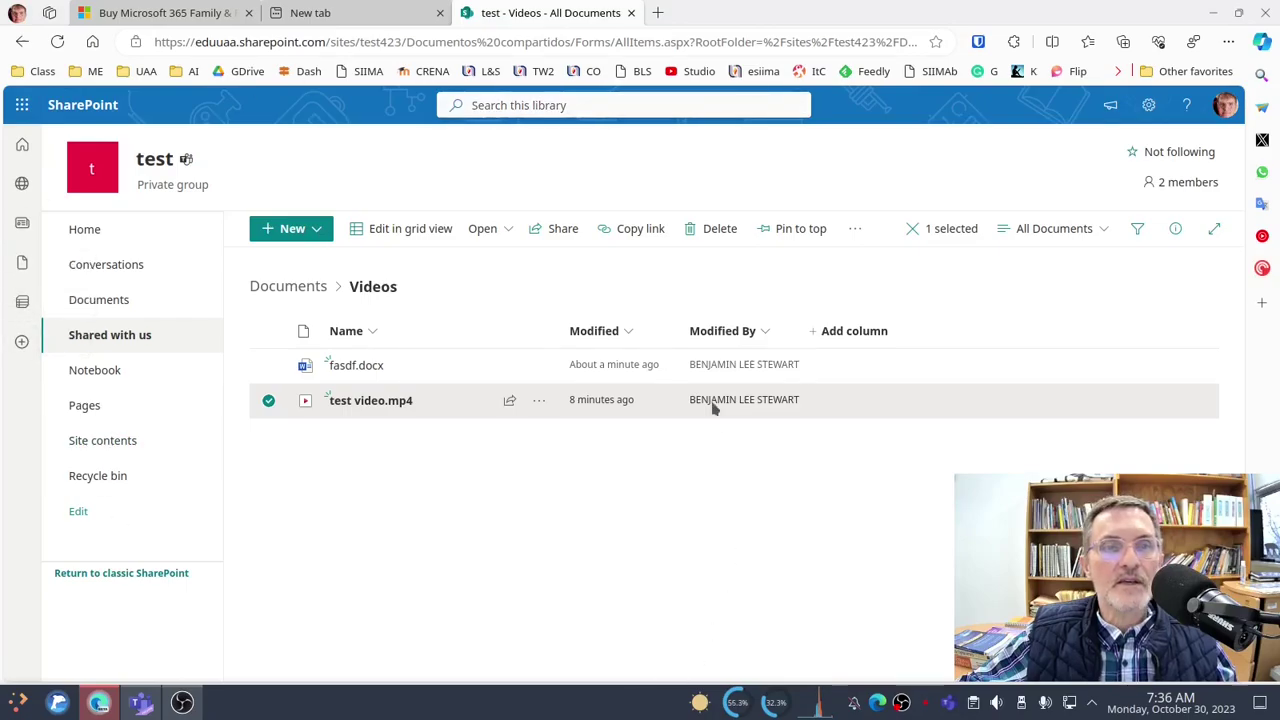
Open My files in OneDrive from the Microsoft 365 home page, starting in the spare new browser tab.
{"action": "left_click", "coordinate": [356, 20]}
{"action": "left_click", "coordinate": [90, 45]}
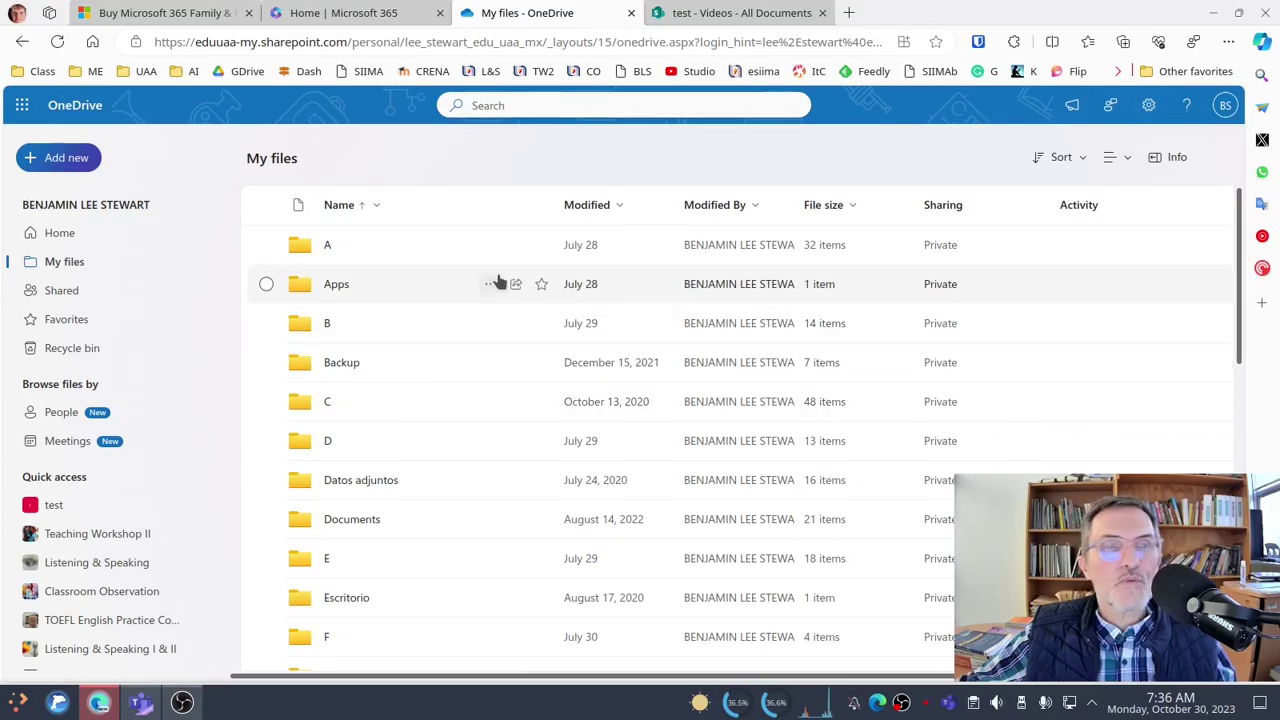
Begin moving test video.mp4 out of the SharePoint Videos folder, with My files as the destination.
{"action": "left_click", "coordinate": [724, 18]}
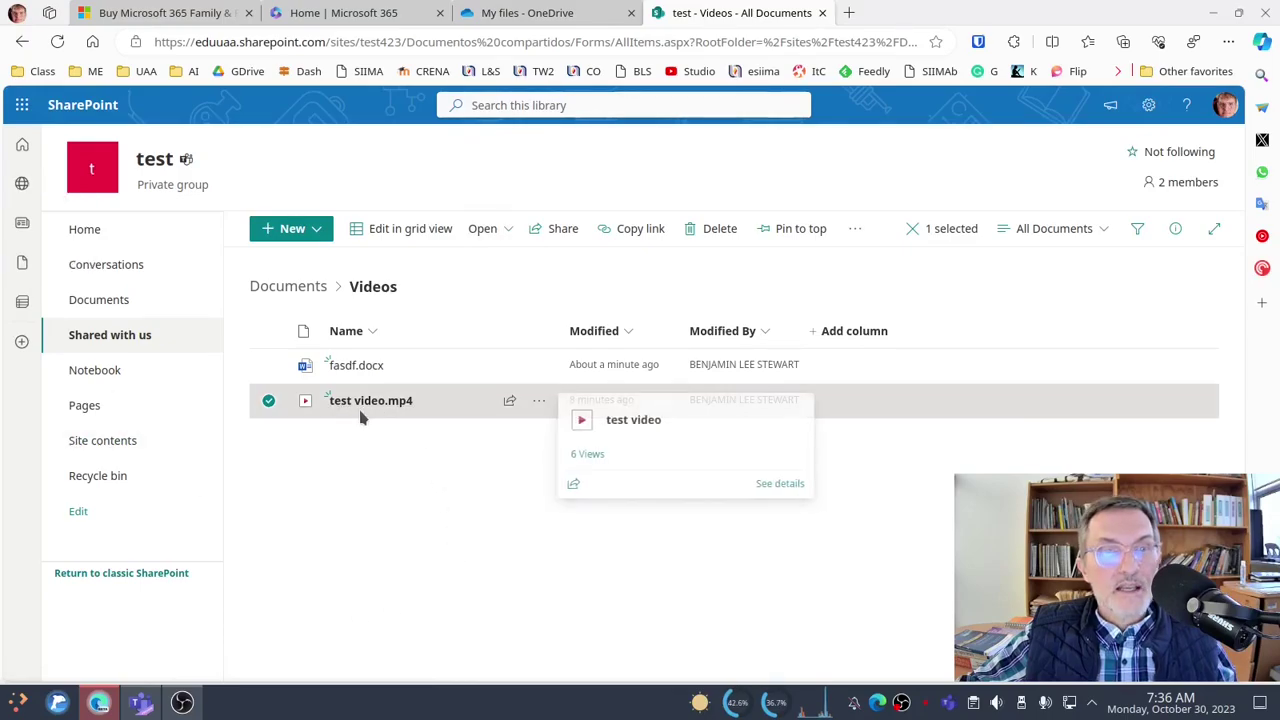
{"action": "left_click", "coordinate": [539, 401]}
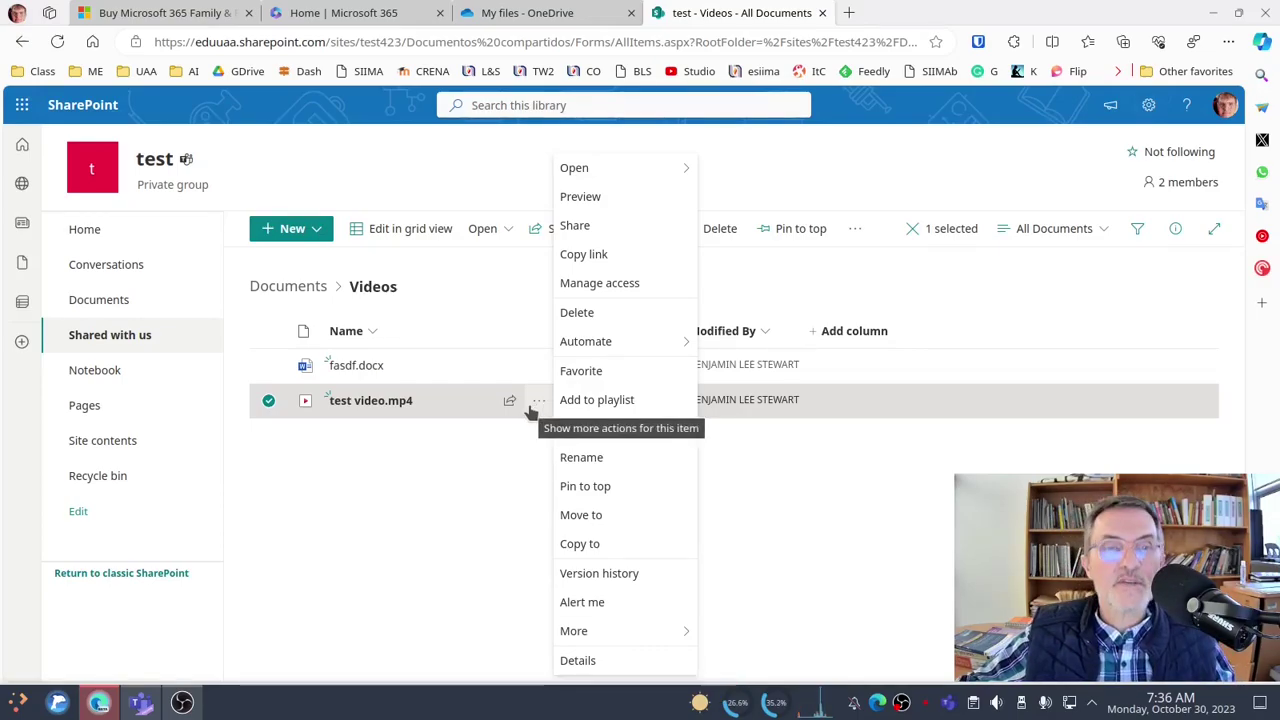
{"action": "left_click", "coordinate": [580, 516]}
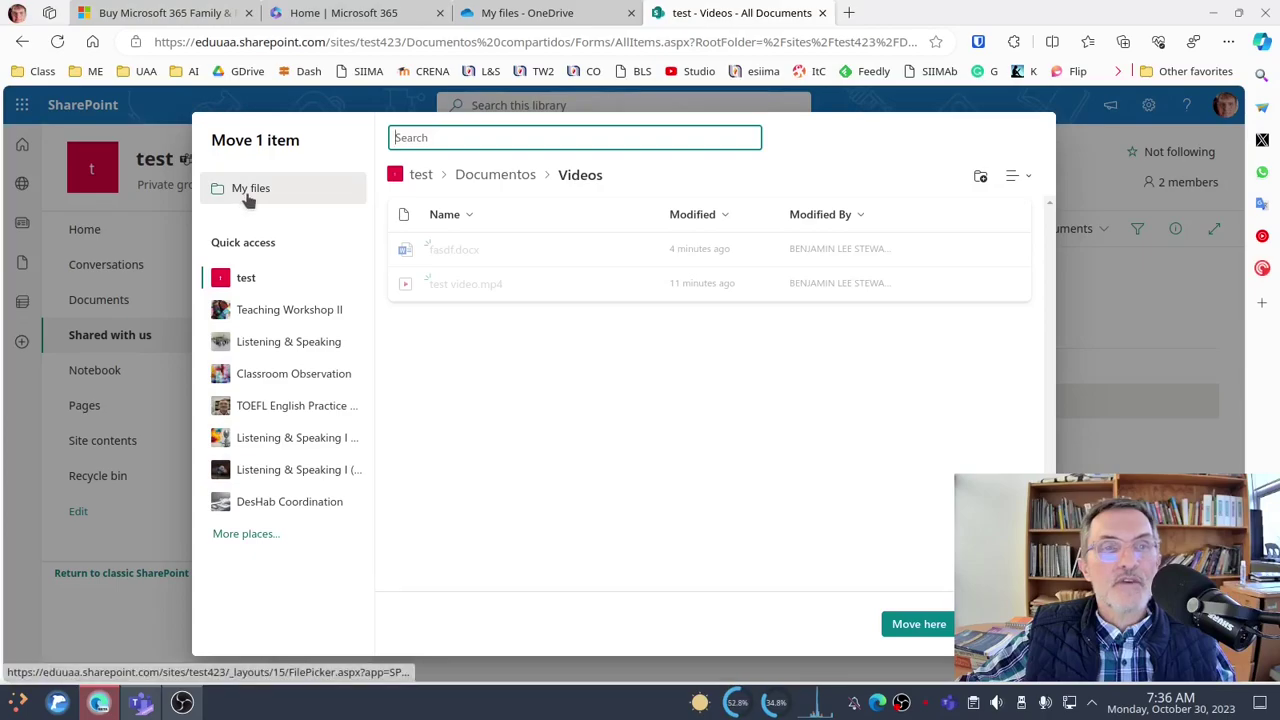
{"action": "left_click", "coordinate": [250, 197]}
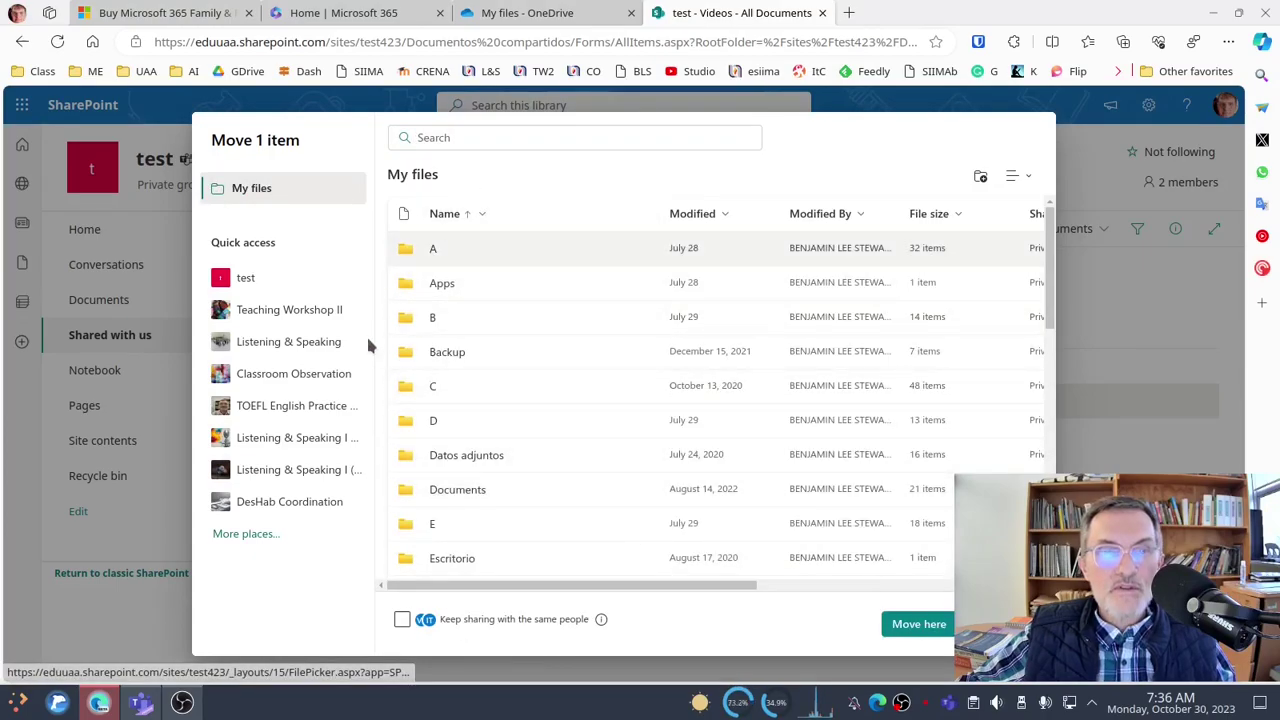
Compare the OneDrive My files folders with the destination folders offered for moving the video.
{"action": "left_click", "coordinate": [530, 14]}
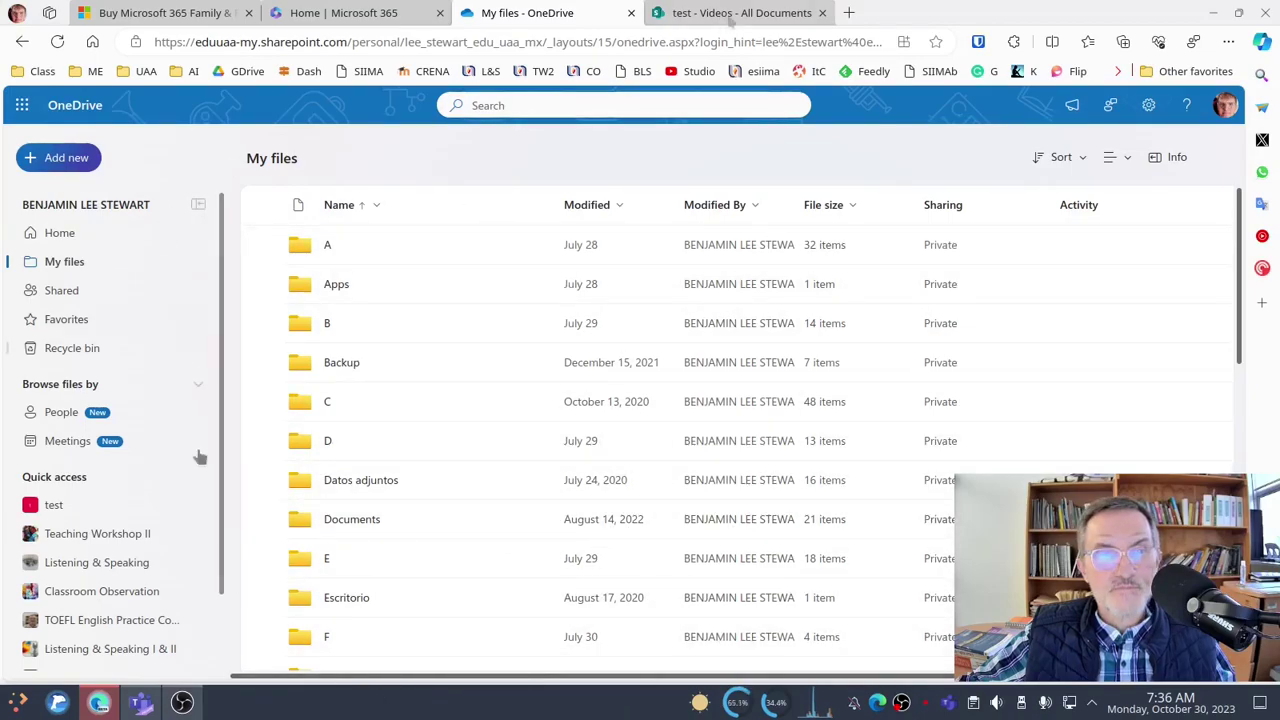
{"action": "left_click", "coordinate": [707, 12]}
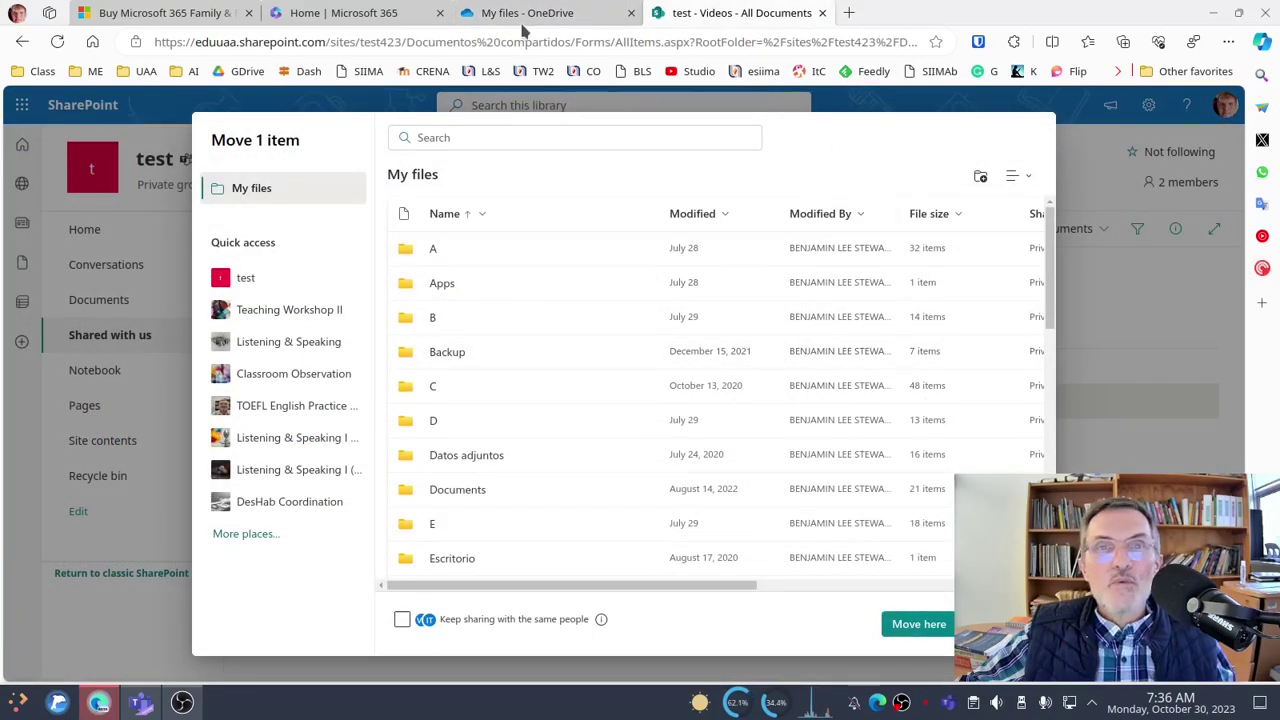
{"action": "left_click", "coordinate": [524, 14]}
{"action": "left_click", "coordinate": [805, 14]}
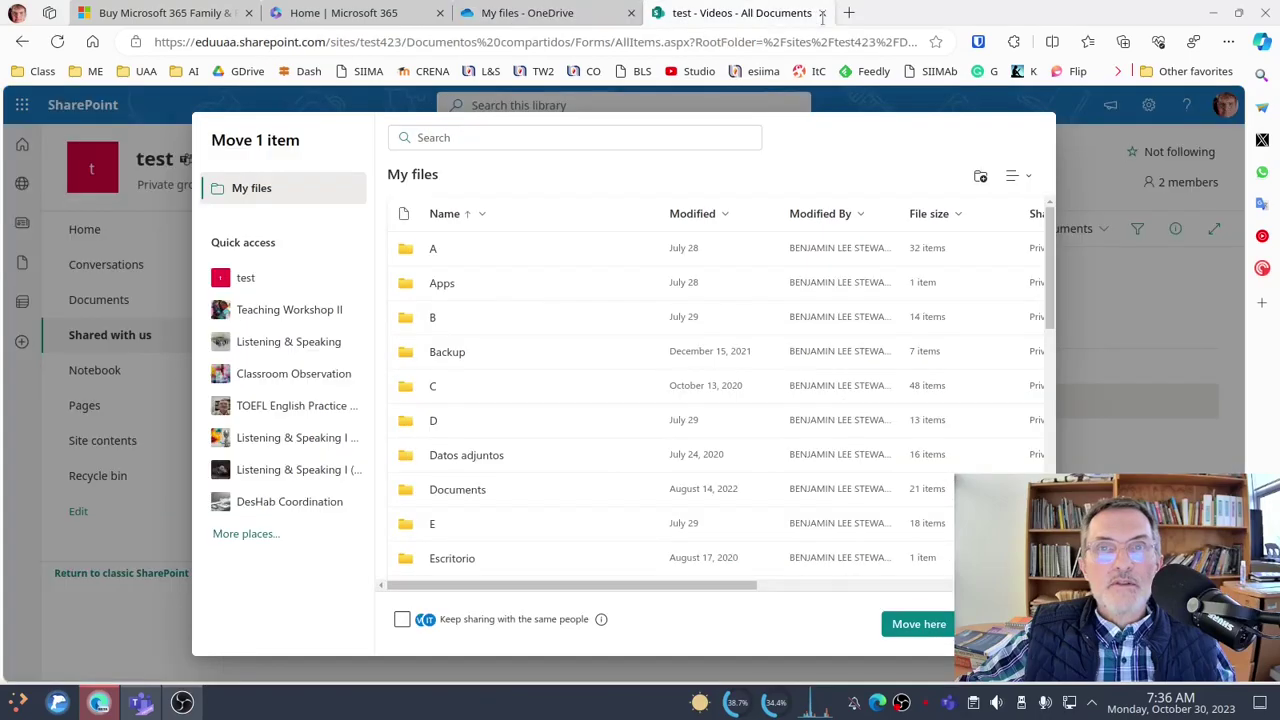
Open Sway in a new browser tab from the app list of the Microsoft 365 home page.
{"action": "left_click", "coordinate": [848, 12]}
{"action": "left_click", "coordinate": [365, 13]}
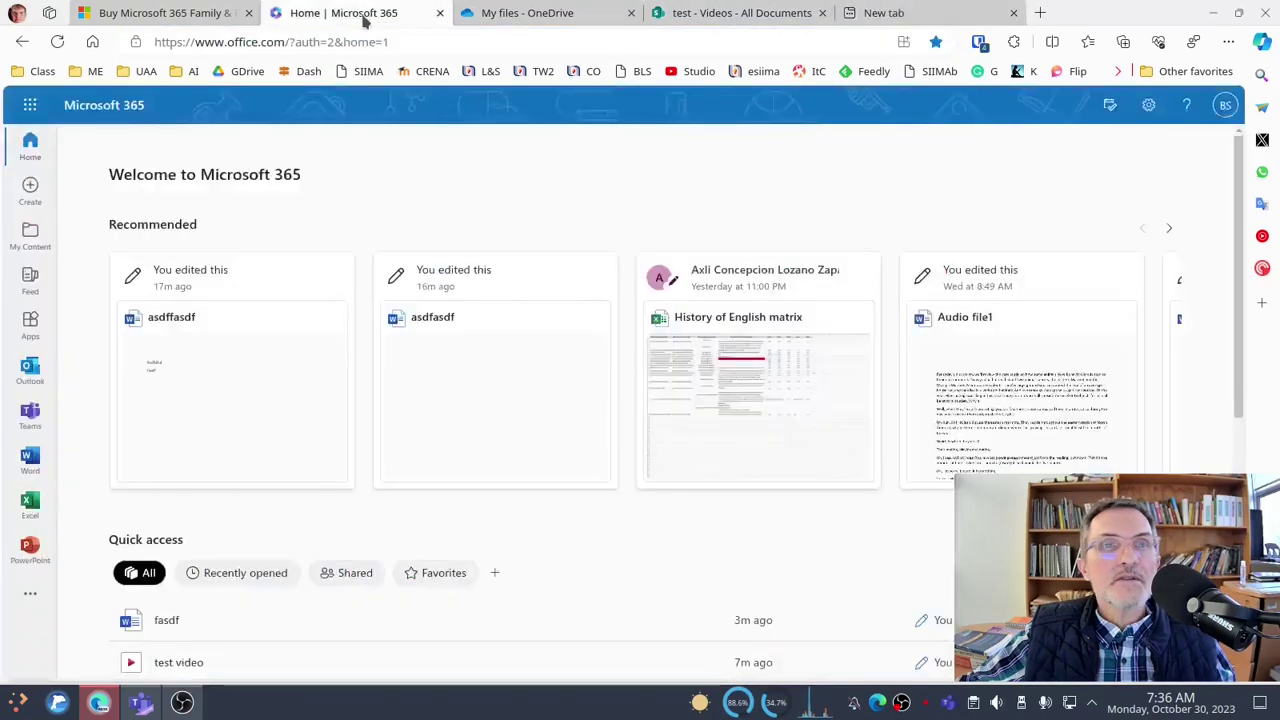
{"action": "left_click", "coordinate": [30, 107]}
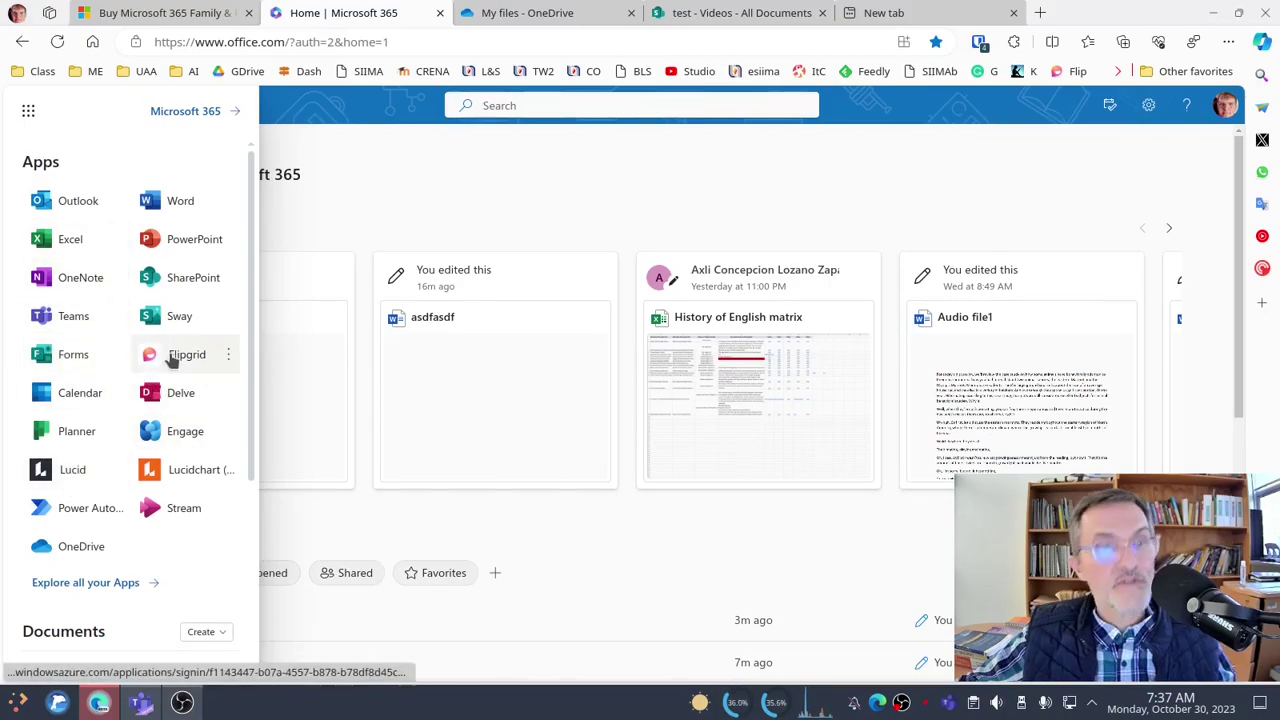
{"action": "left_click", "coordinate": [226, 317]}
{"action": "left_click", "coordinate": [270, 346]}
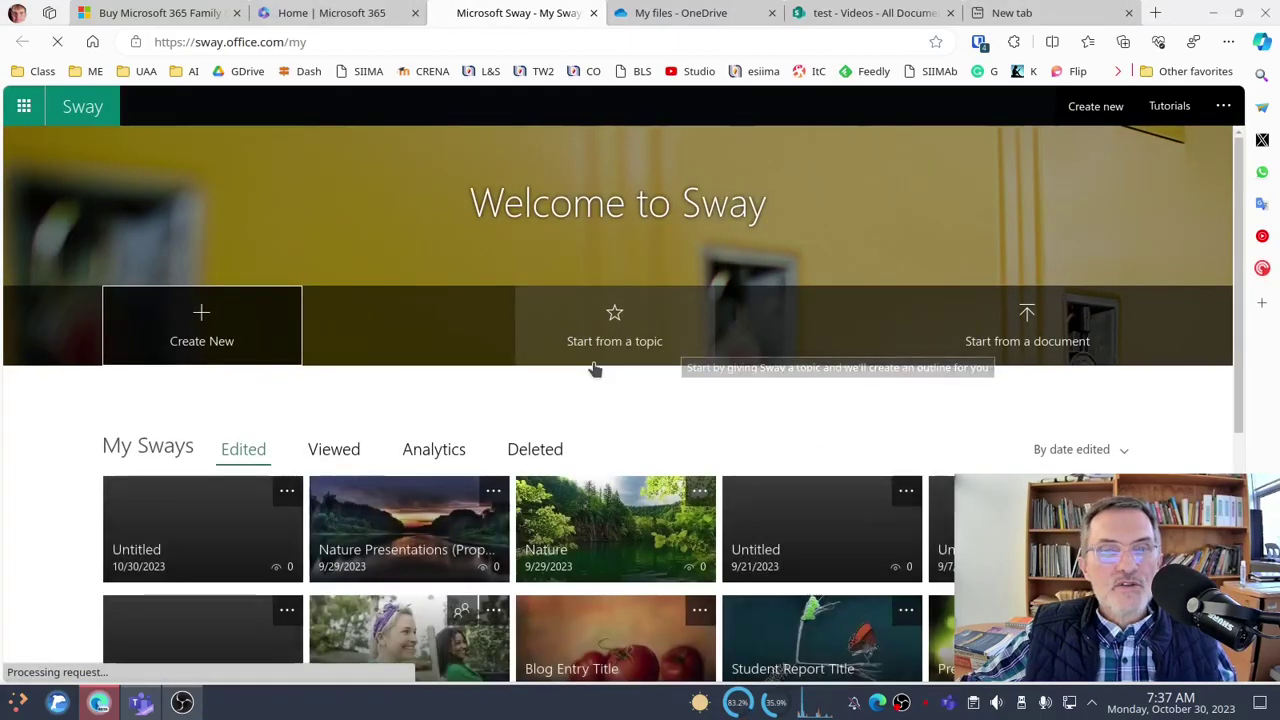
Look through the existing Sways and templates, and open the untitled Sway dated 10/30/2023 for editing.
{"action": "scroll", "coordinate": [590, 378], "scroll_direction": "down", "scroll_amount": 1}
{"action": "scroll", "coordinate": [590, 378], "scroll_direction": "down", "scroll_amount": 4}
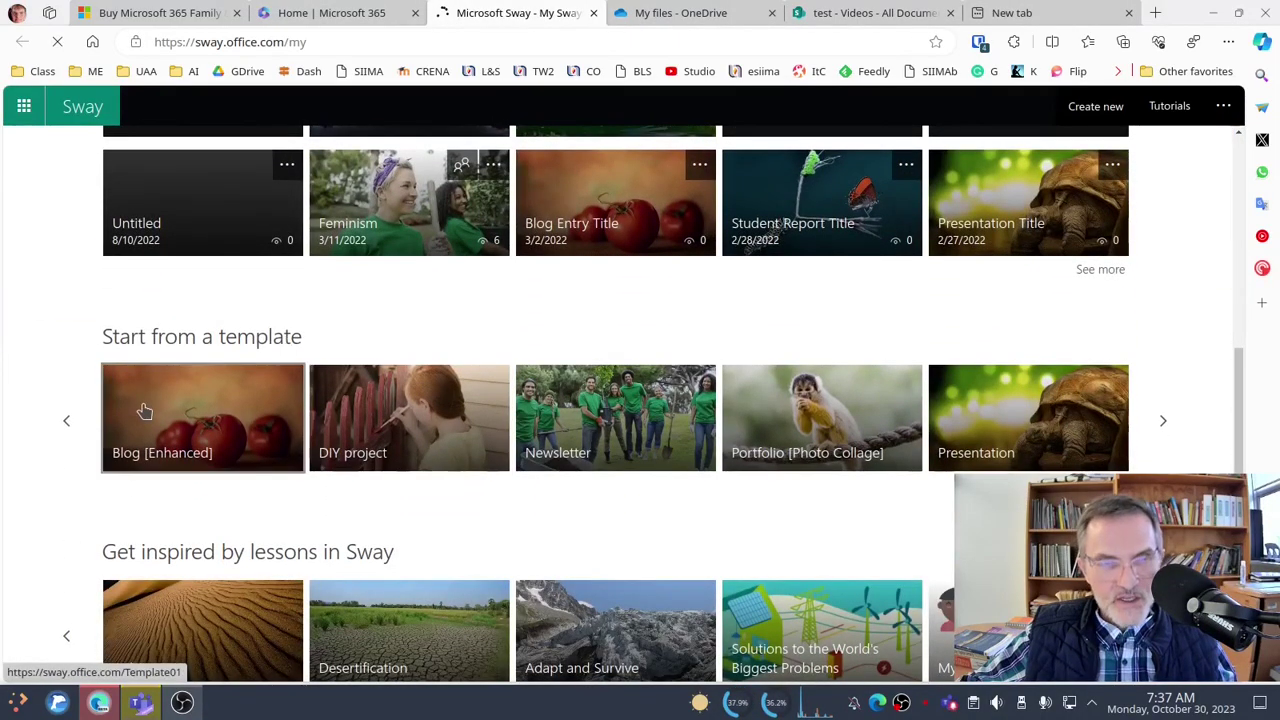
{"action": "scroll", "coordinate": [684, 447], "scroll_direction": "up", "scroll_amount": 4}
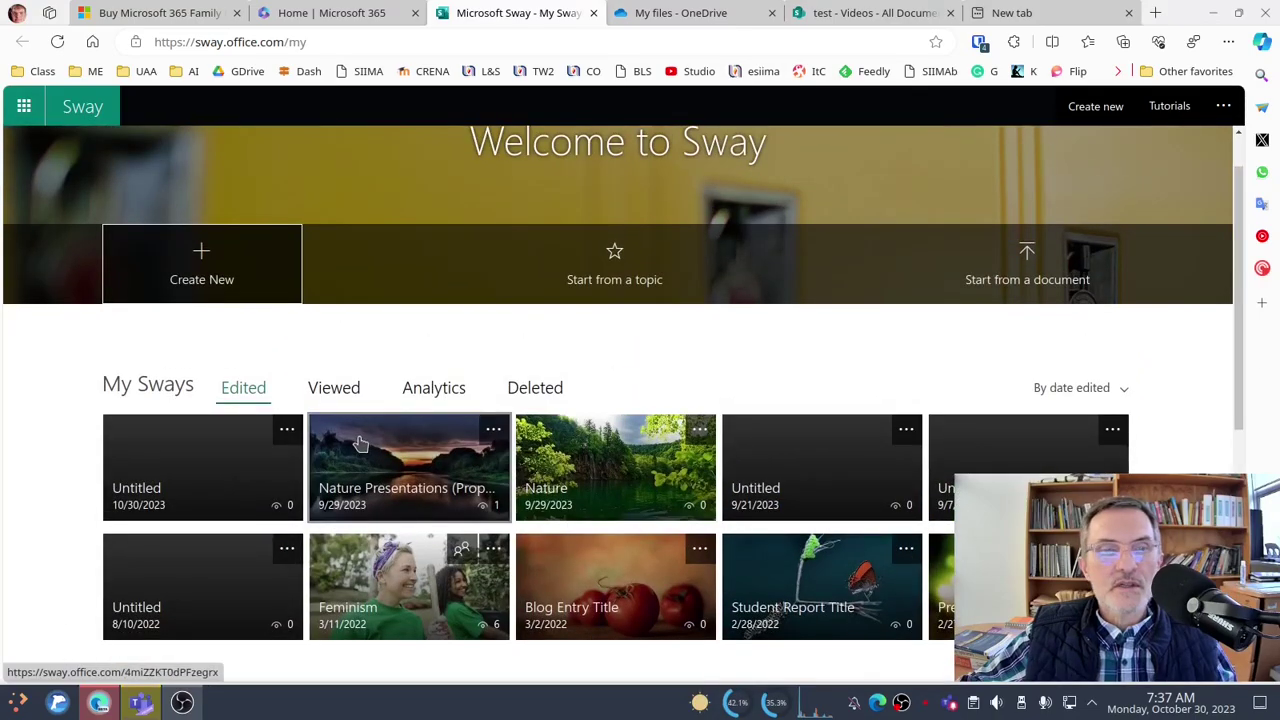
{"action": "scroll", "coordinate": [450, 462], "scroll_direction": "down", "scroll_amount": 3}
{"action": "scroll", "coordinate": [573, 468], "scroll_direction": "up", "scroll_amount": 1}
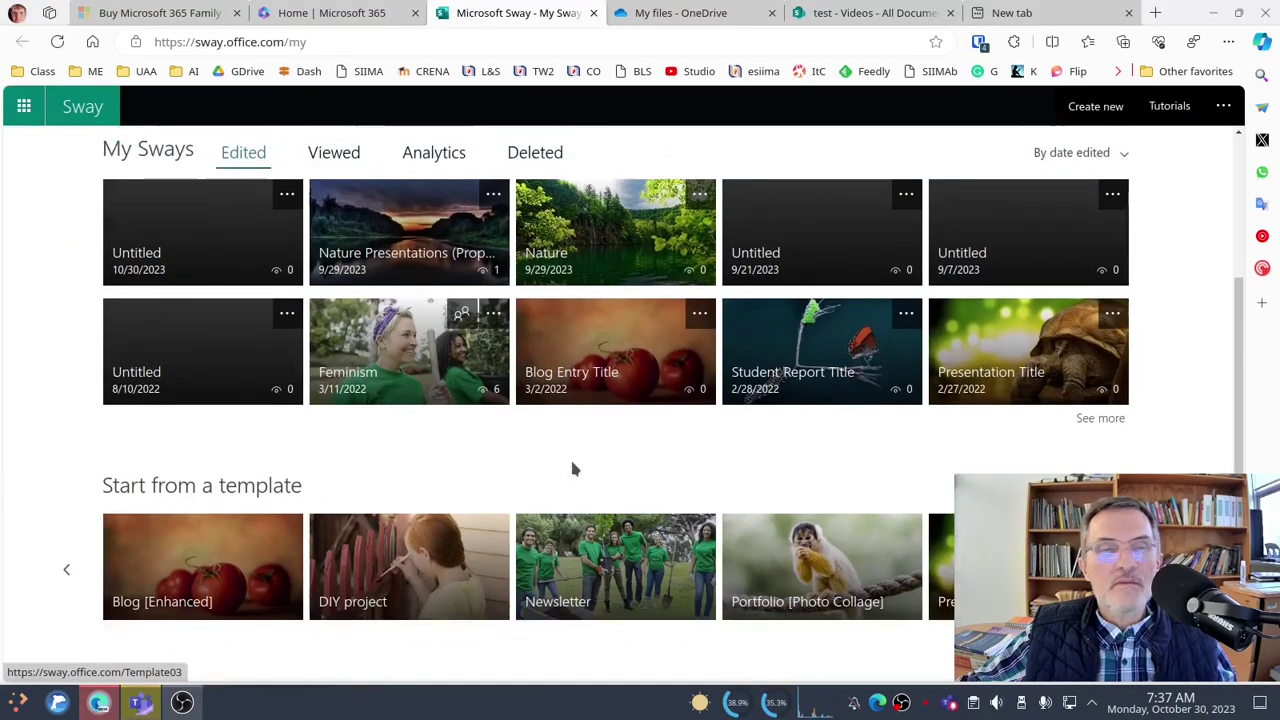
{"action": "scroll", "coordinate": [573, 468], "scroll_direction": "up", "scroll_amount": 3}
{"action": "left_click", "coordinate": [206, 466]}
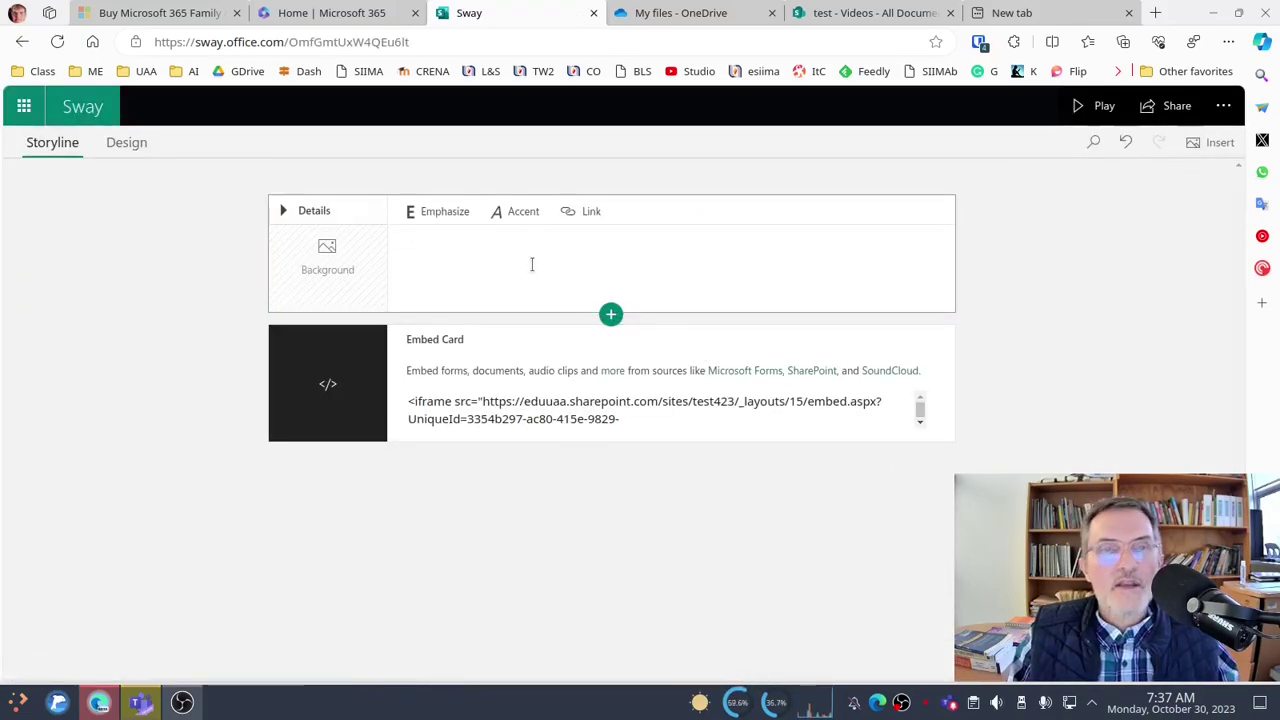
Insert an empty Embed media card directly below the title card in the Sway storyline.
{"action": "left_click", "coordinate": [610, 316]}
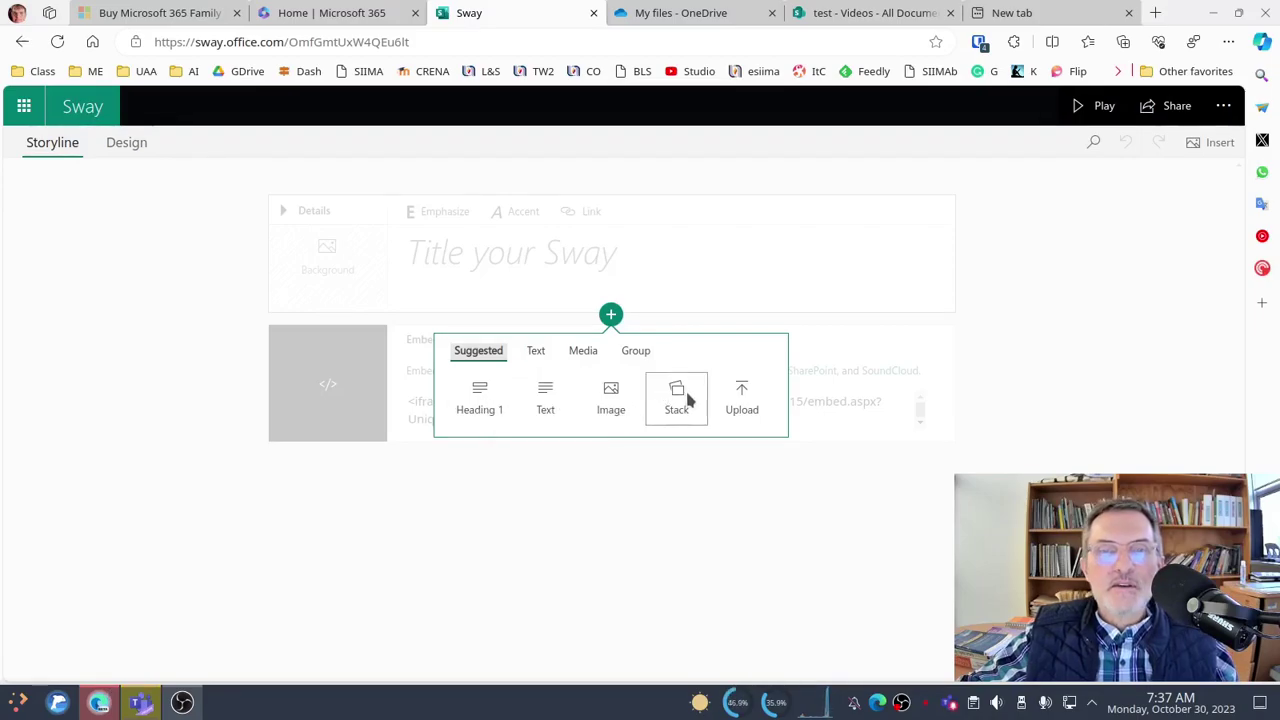
{"action": "left_click", "coordinate": [585, 356]}
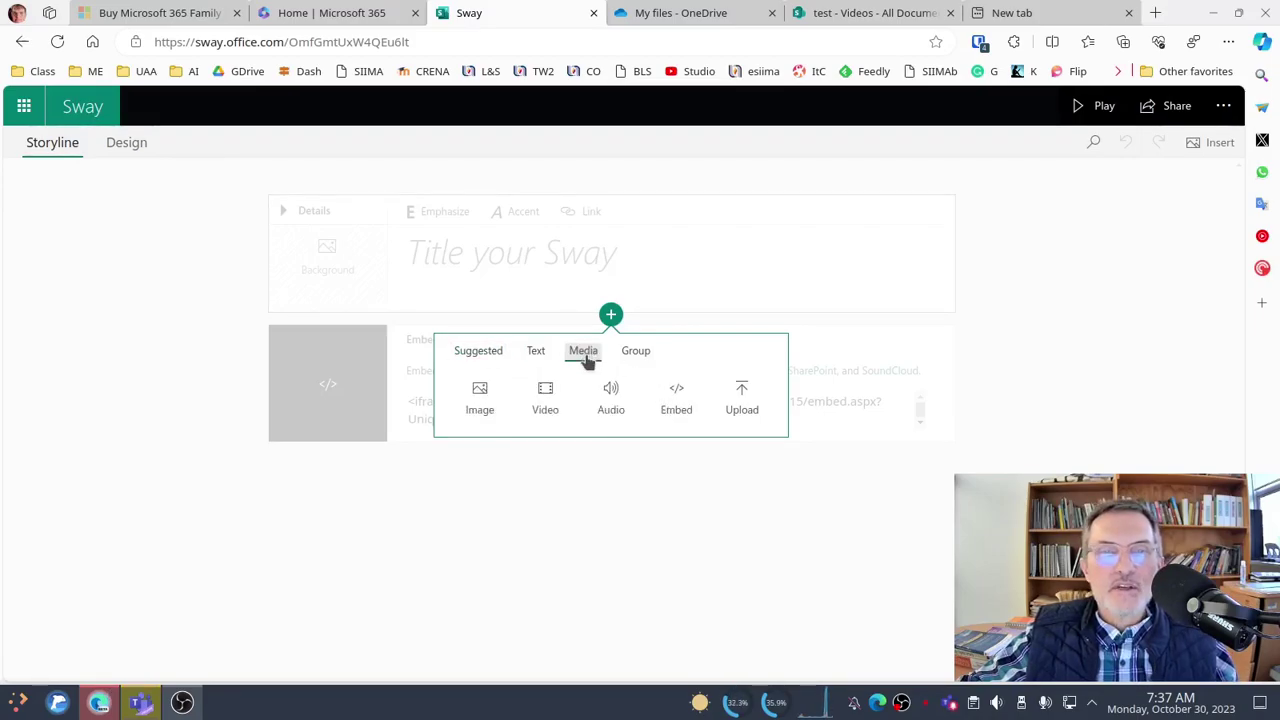
{"action": "left_click", "coordinate": [680, 400]}
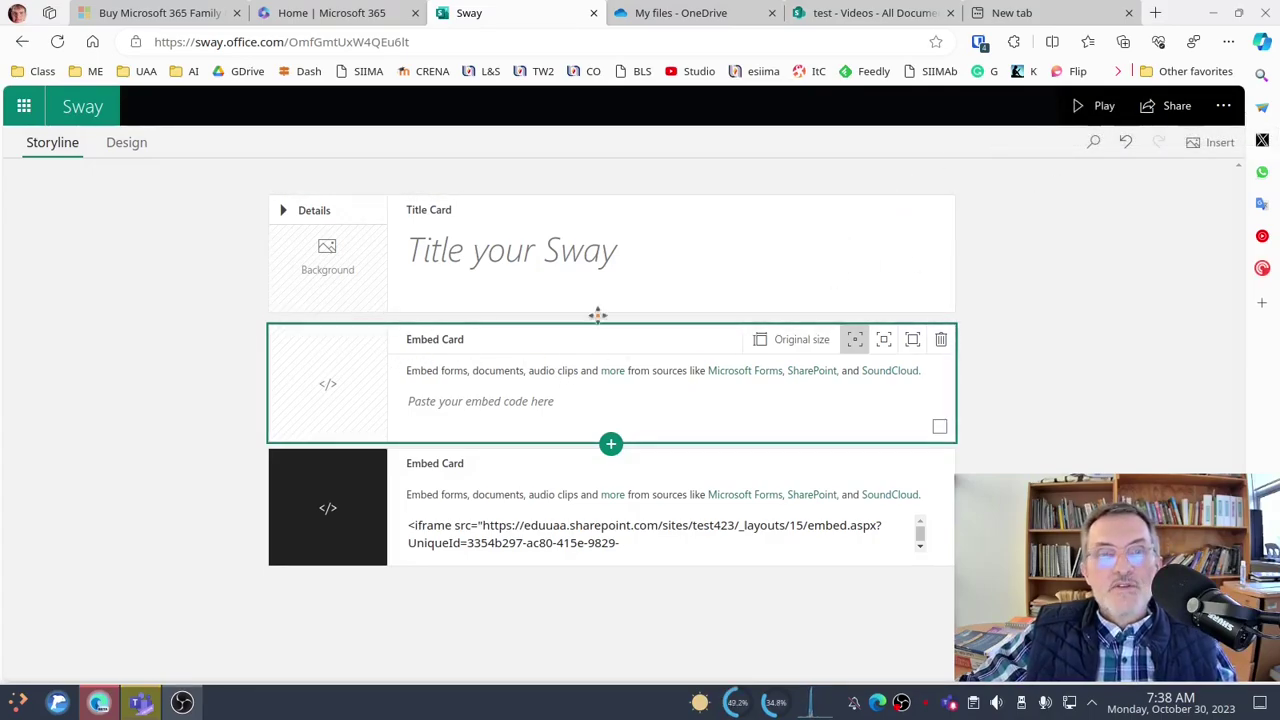
Cancel the pending move in the SharePoint Videos folder and open test video.mp4 in Stream.
{"action": "left_click", "coordinate": [709, 13]}
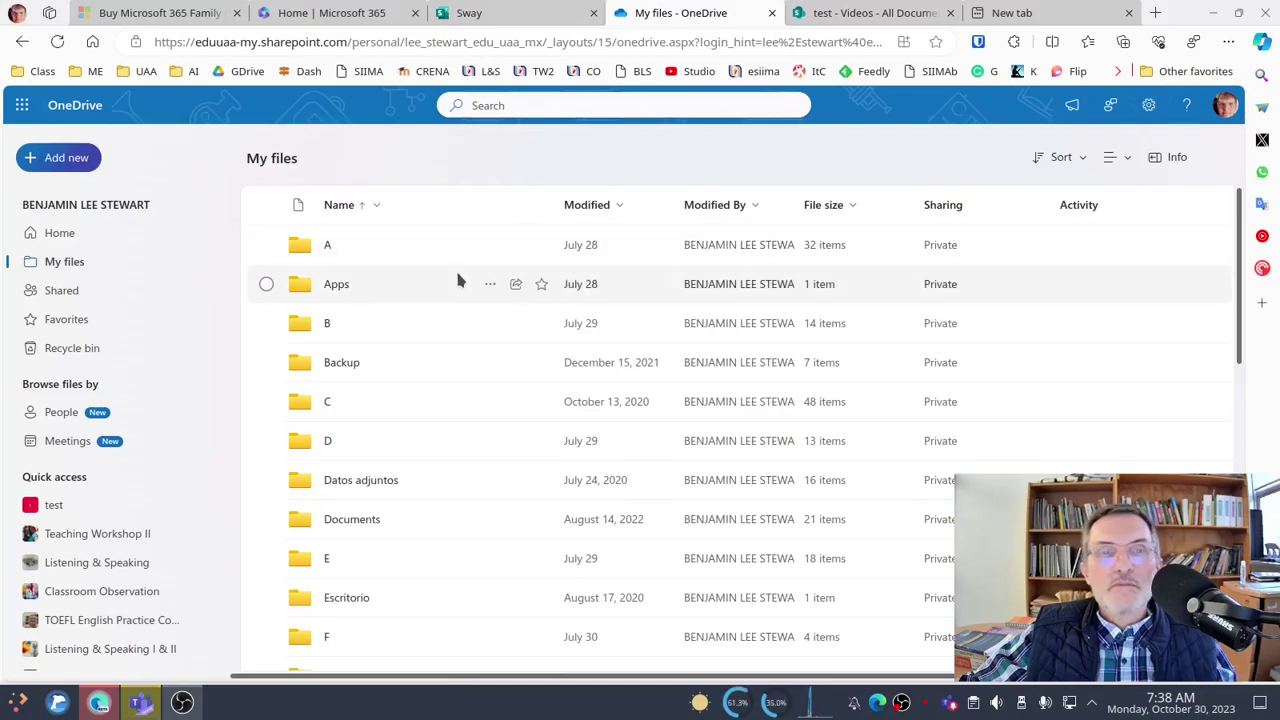
{"action": "left_click", "coordinate": [875, 13]}
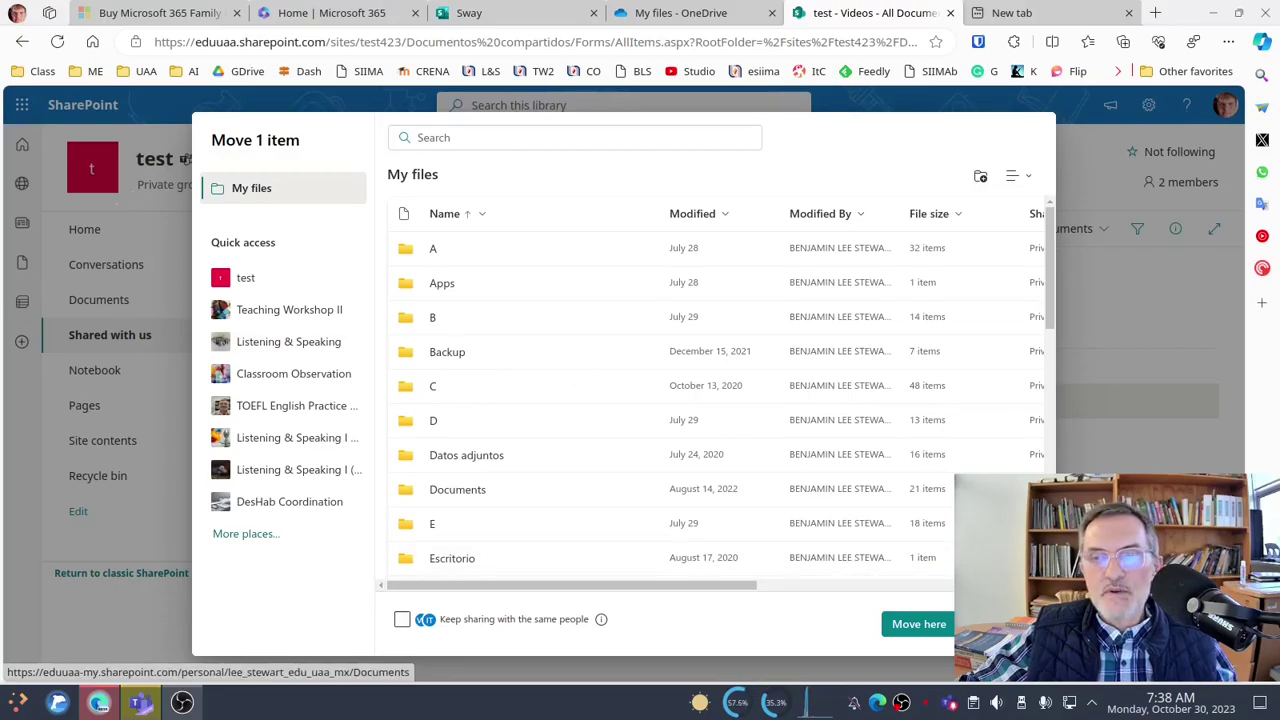
{"action": "key", "text": "Escape"}
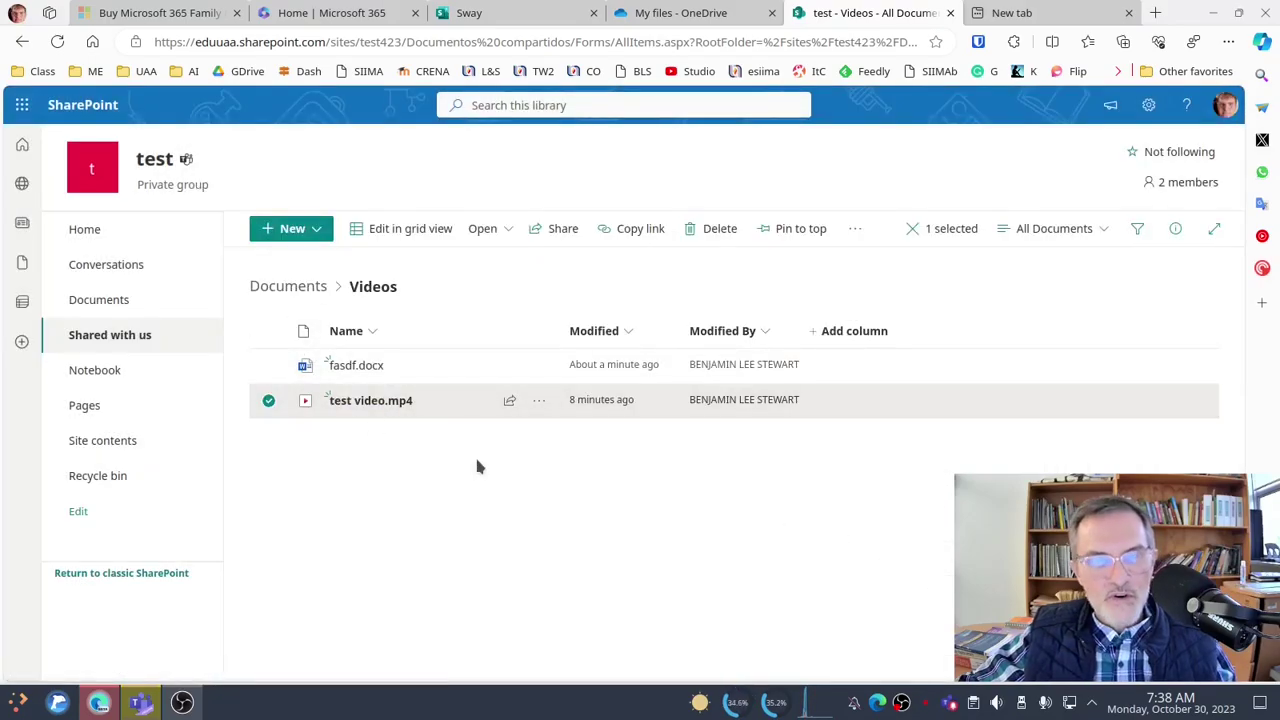
{"action": "left_click", "coordinate": [538, 401]}
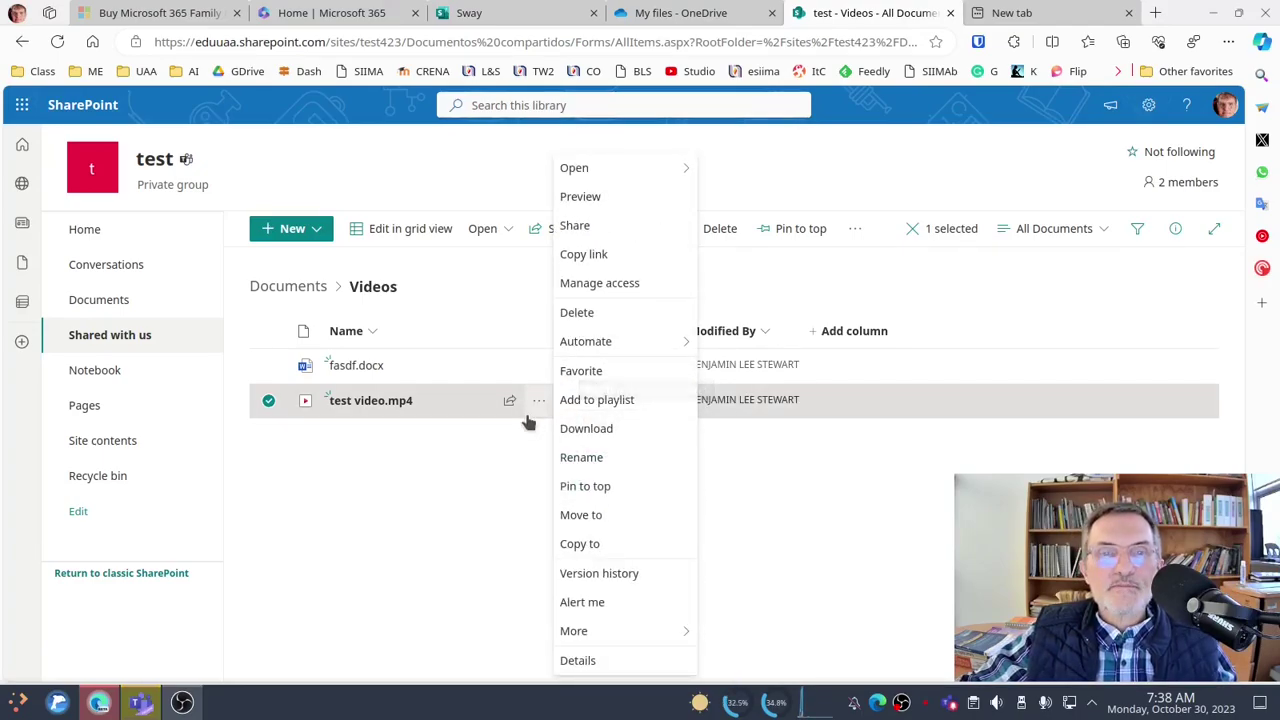
{"action": "left_click", "coordinate": [413, 456]}
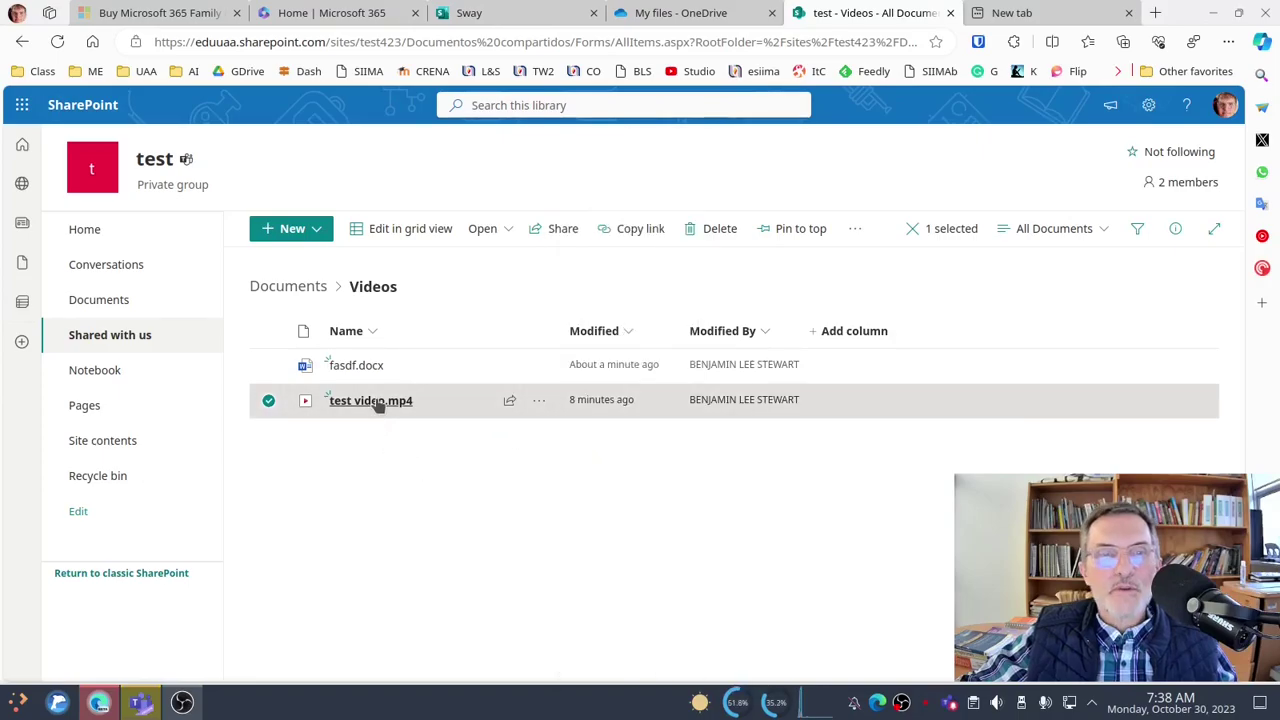
{"action": "left_click", "coordinate": [371, 401]}
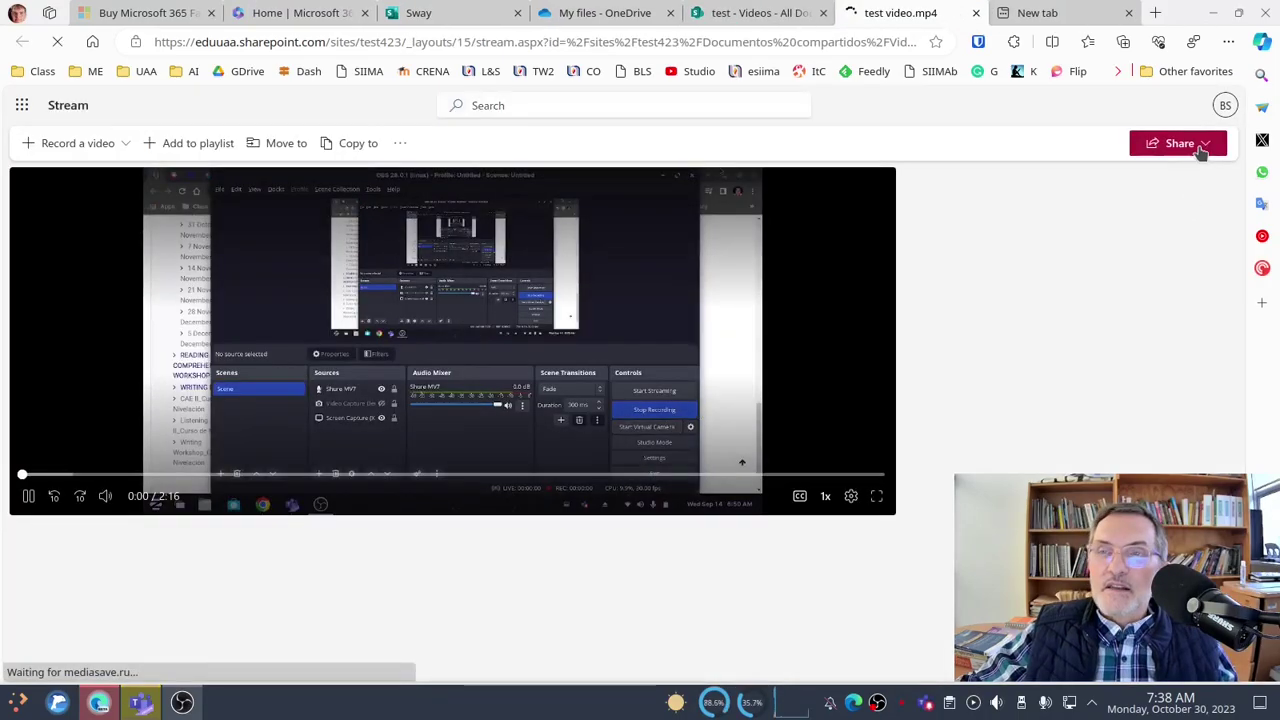
Dismiss the playback customization tip in Stream and copy the embed code of test video.mp4 from its sharing options.
{"action": "left_click", "coordinate": [1203, 145]}
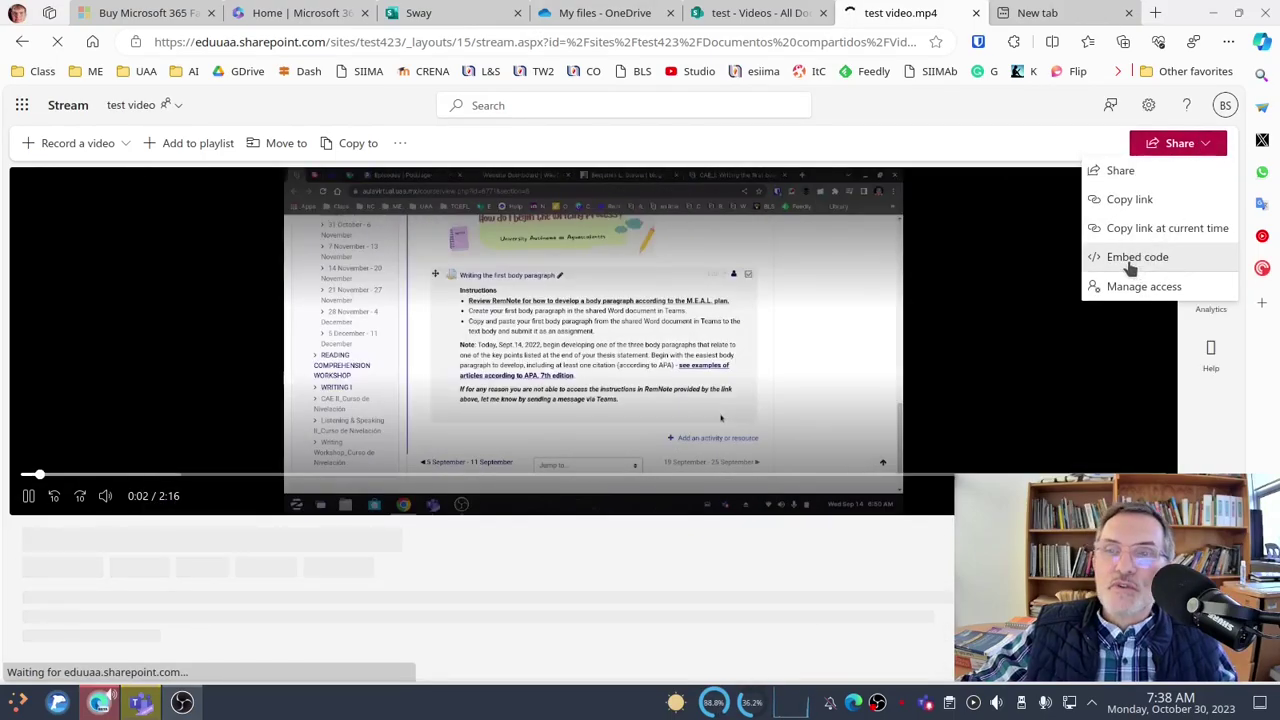
{"action": "left_click", "coordinate": [1135, 257]}
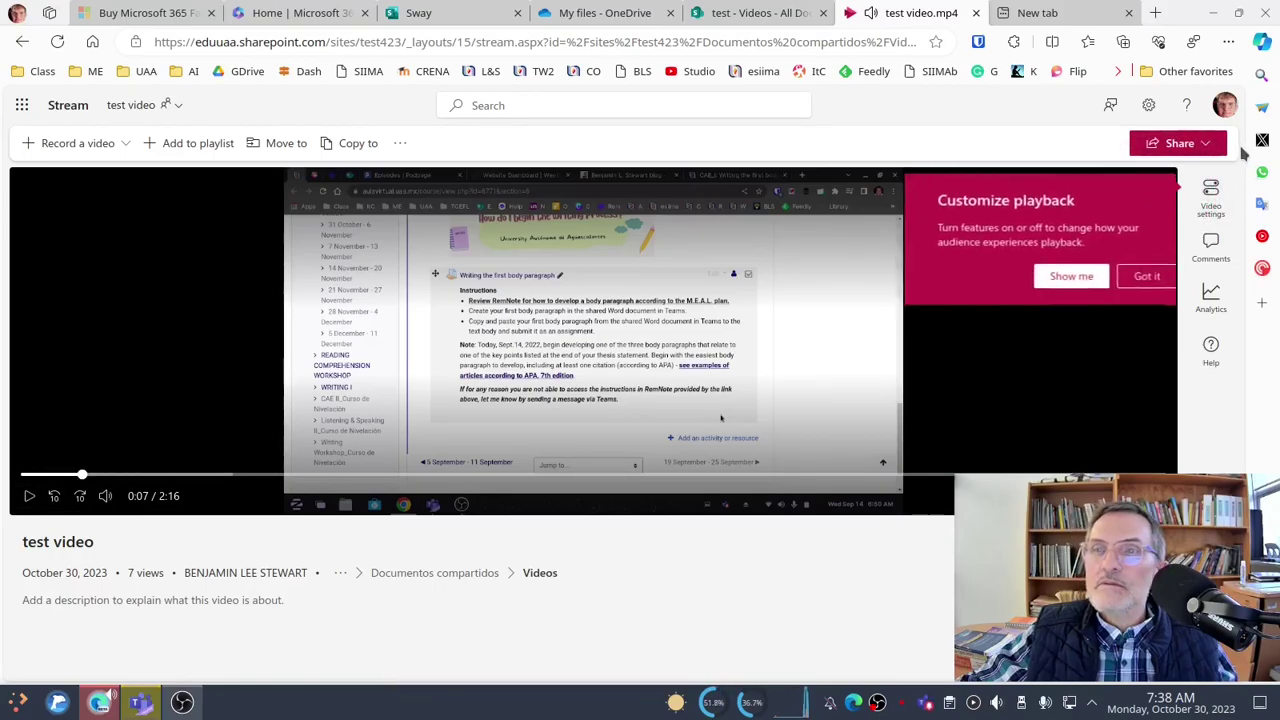
{"action": "left_click", "coordinate": [1205, 143]}
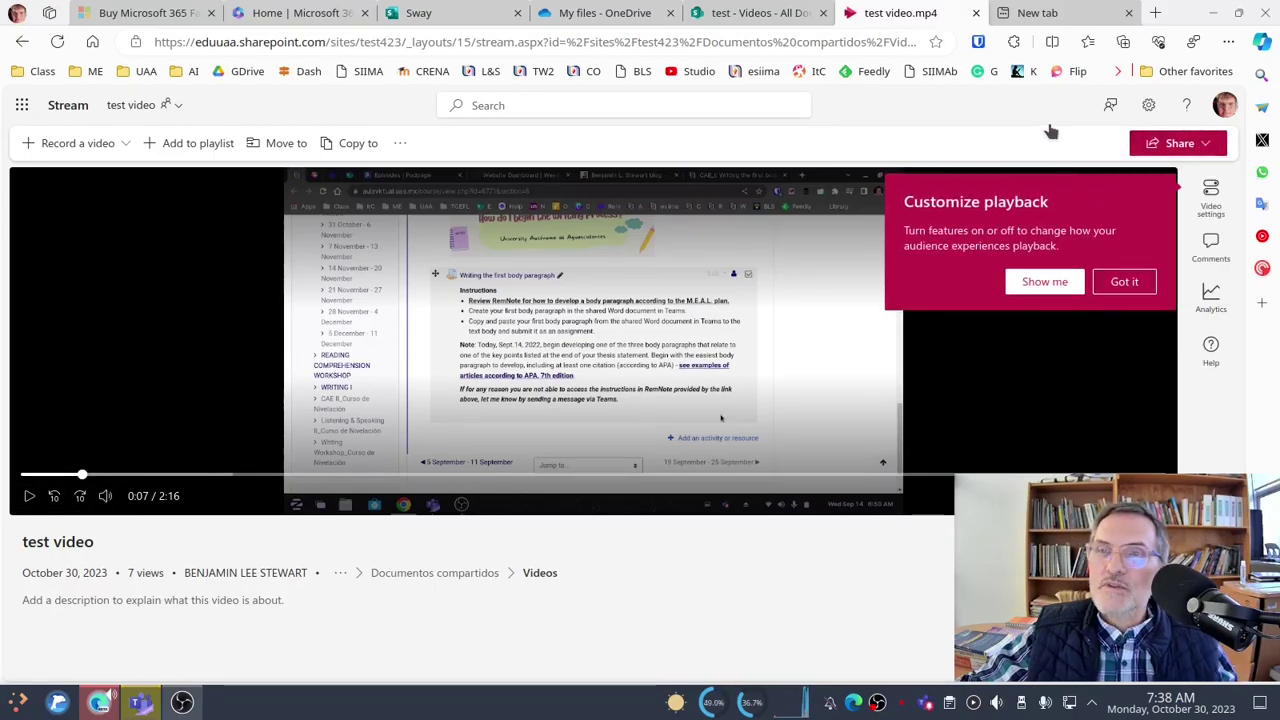
{"action": "left_click", "coordinate": [1197, 148]}
{"action": "left_click", "coordinate": [949, 598]}
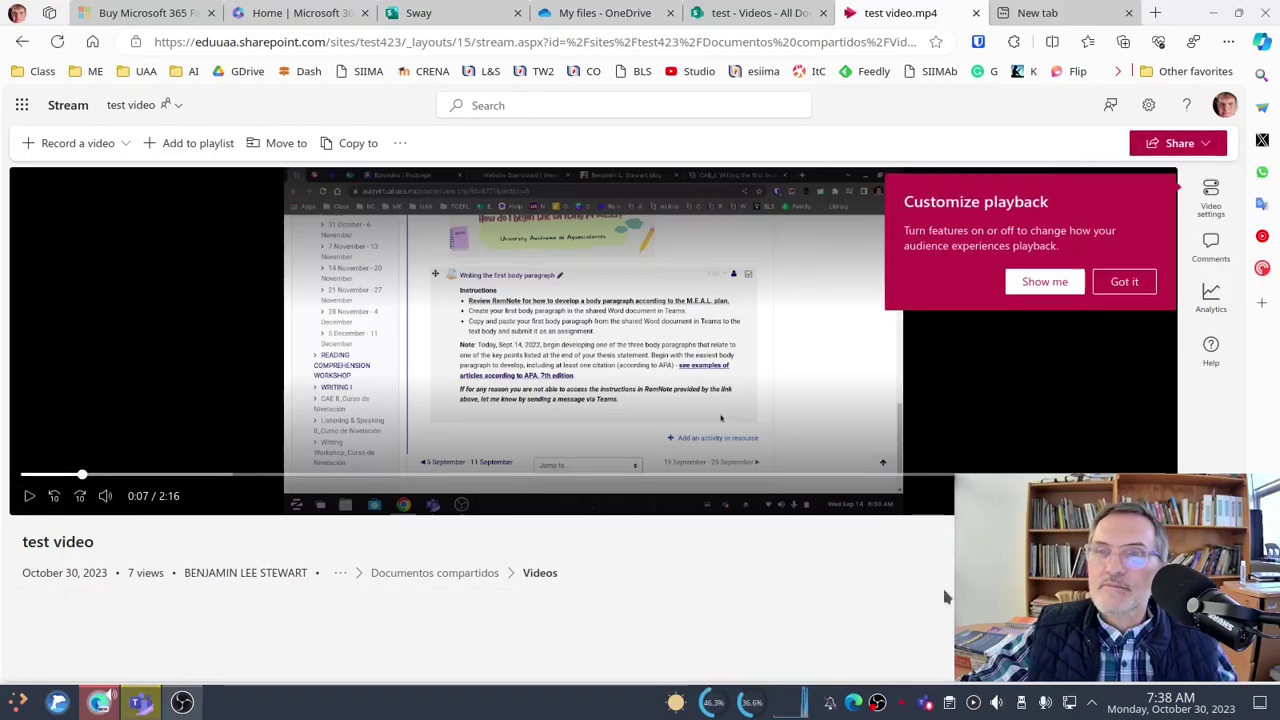
{"action": "left_click", "coordinate": [1124, 283]}
{"action": "left_click", "coordinate": [1205, 148]}
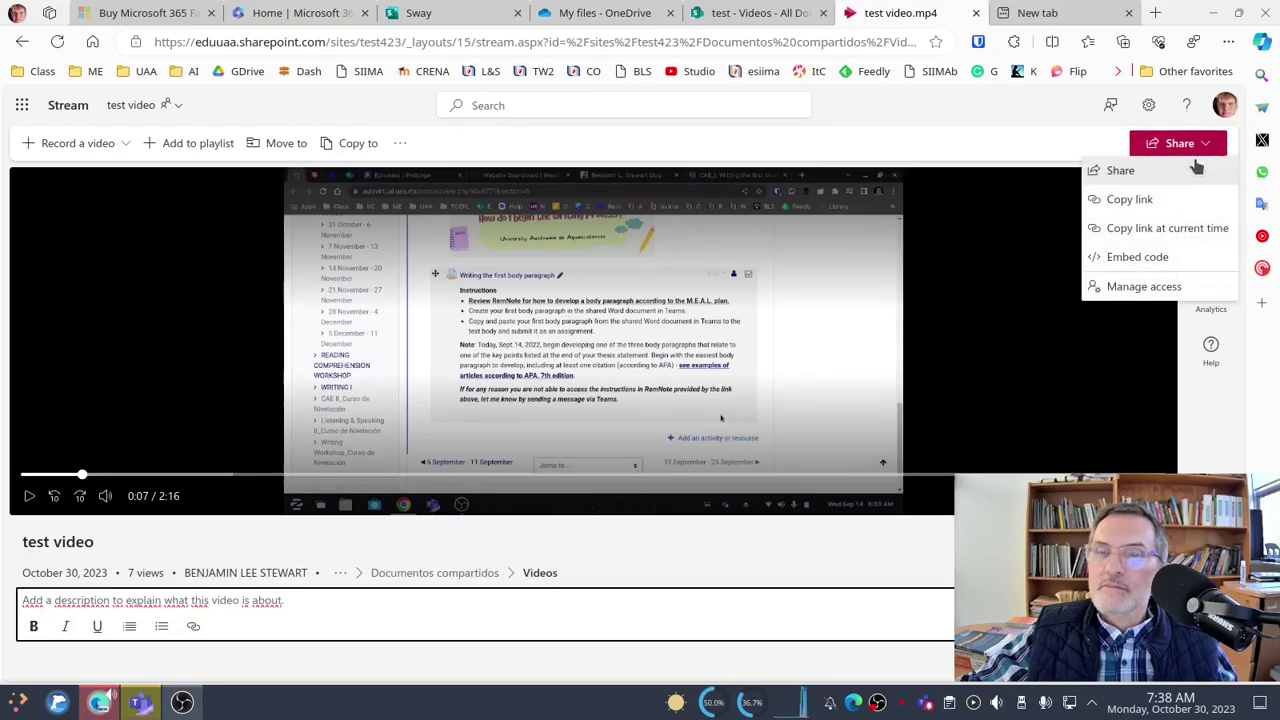
{"action": "left_click", "coordinate": [1125, 257]}
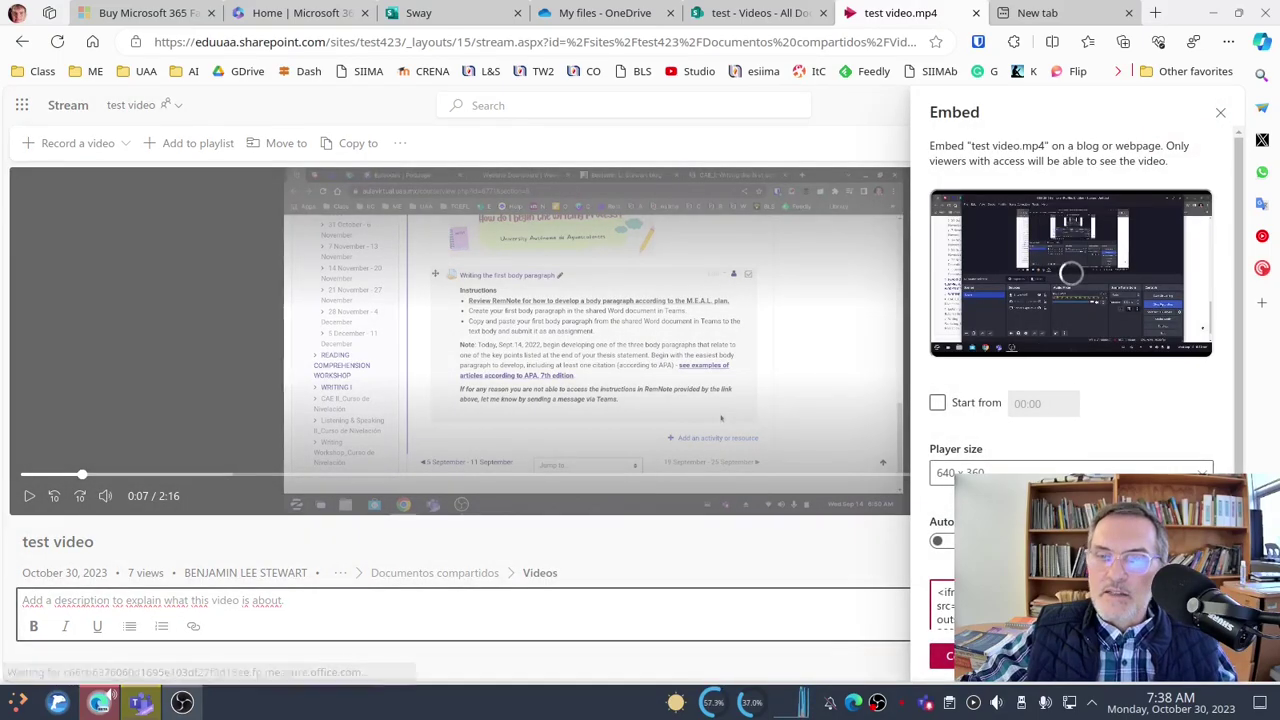
{"action": "left_click", "coordinate": [948, 657]}
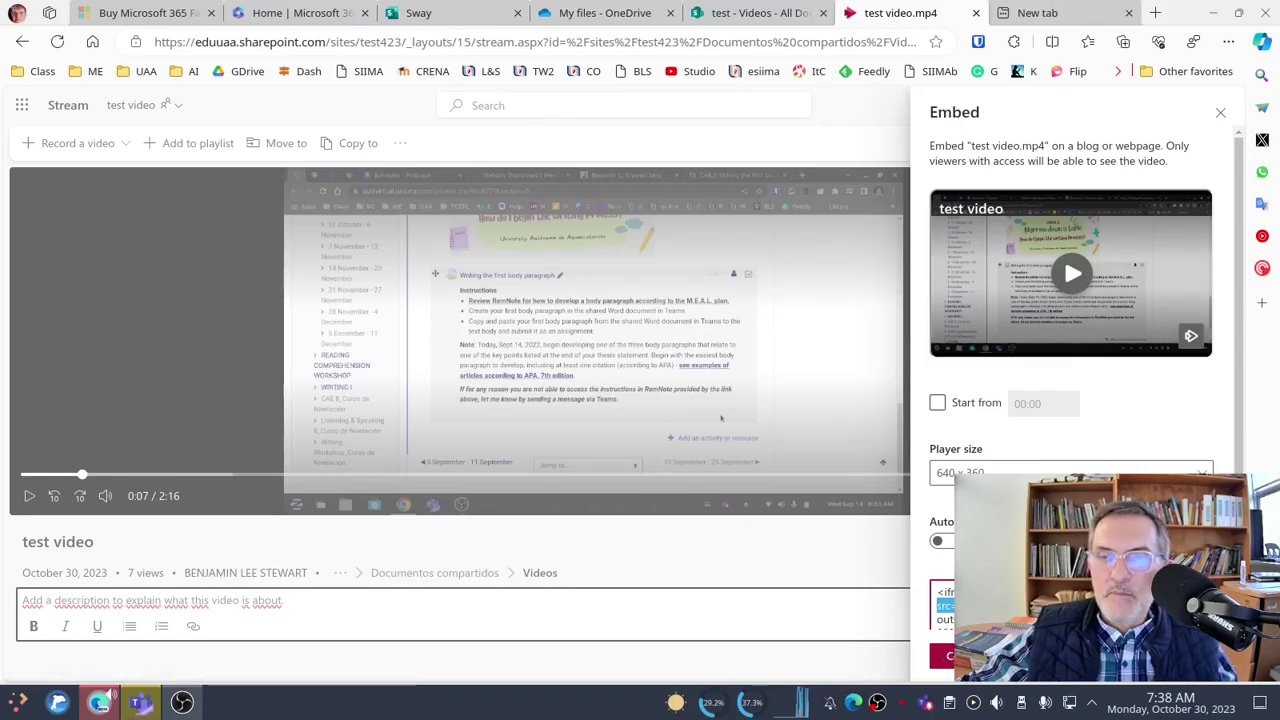
{"action": "left_click", "coordinate": [948, 657]}
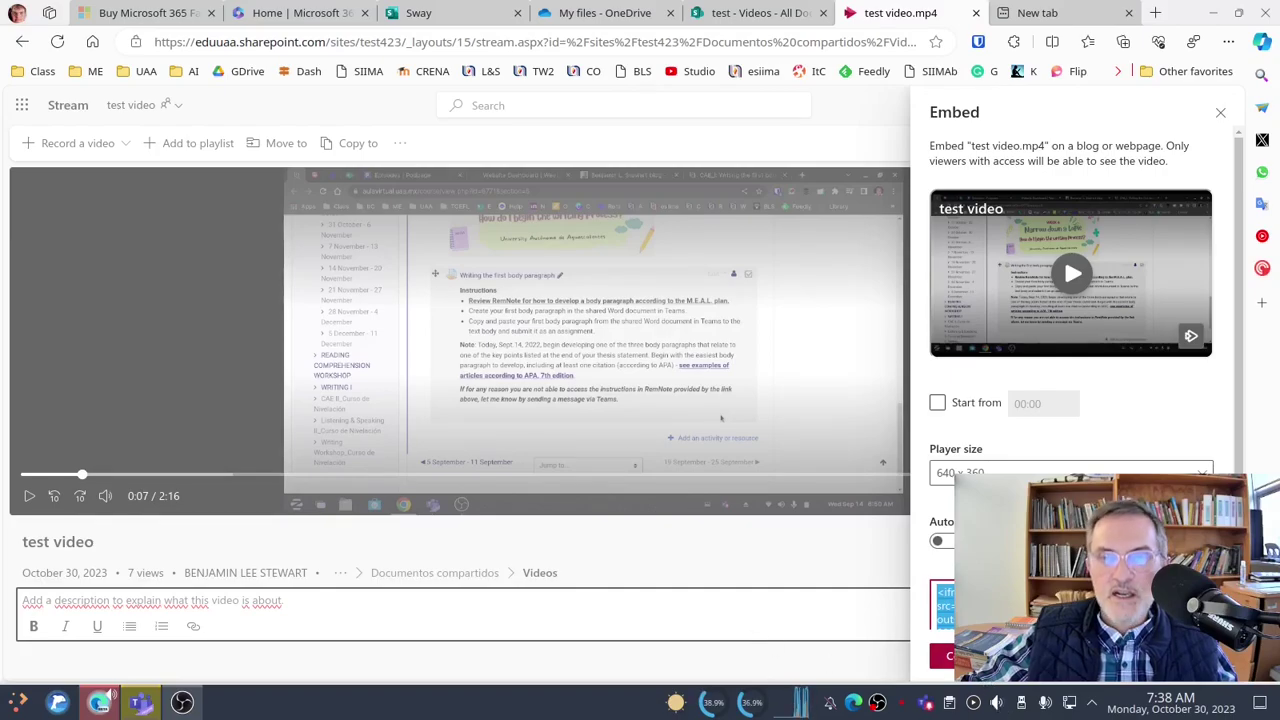
Return to the Sway storyline and delete the empty Embed card below the title card.
{"action": "left_click", "coordinate": [765, 12]}
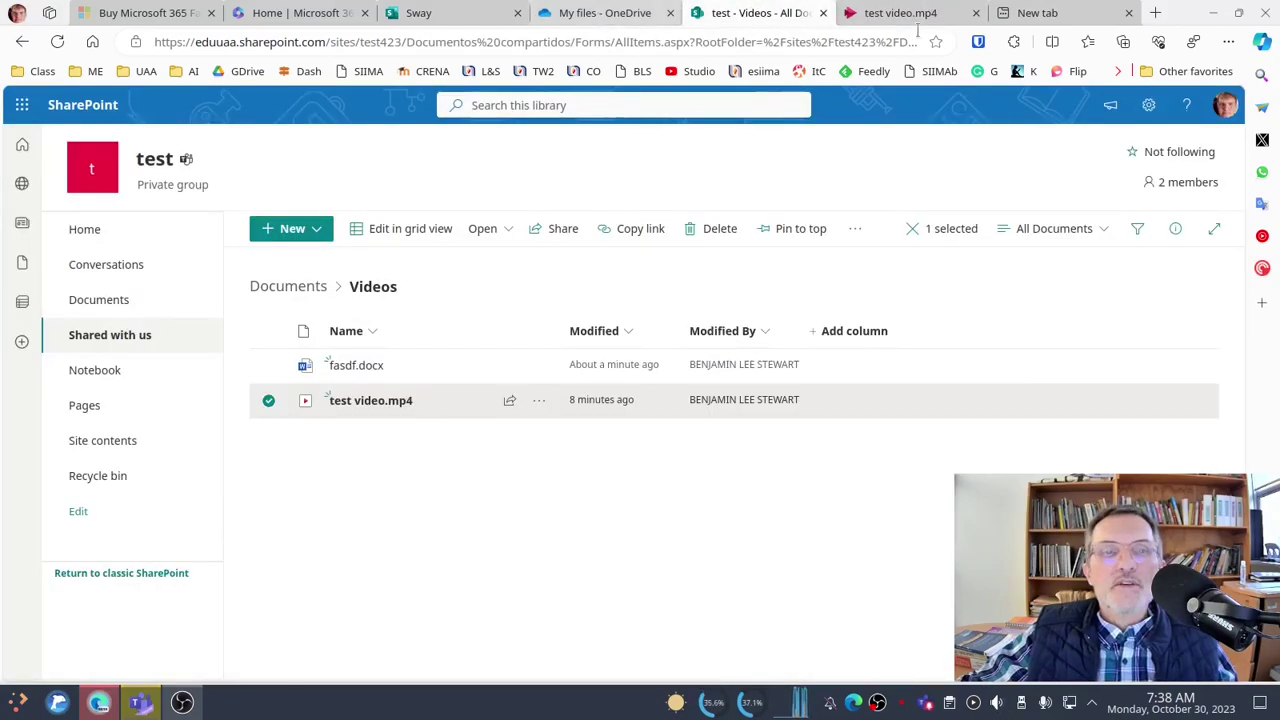
{"action": "left_click", "coordinate": [420, 13]}
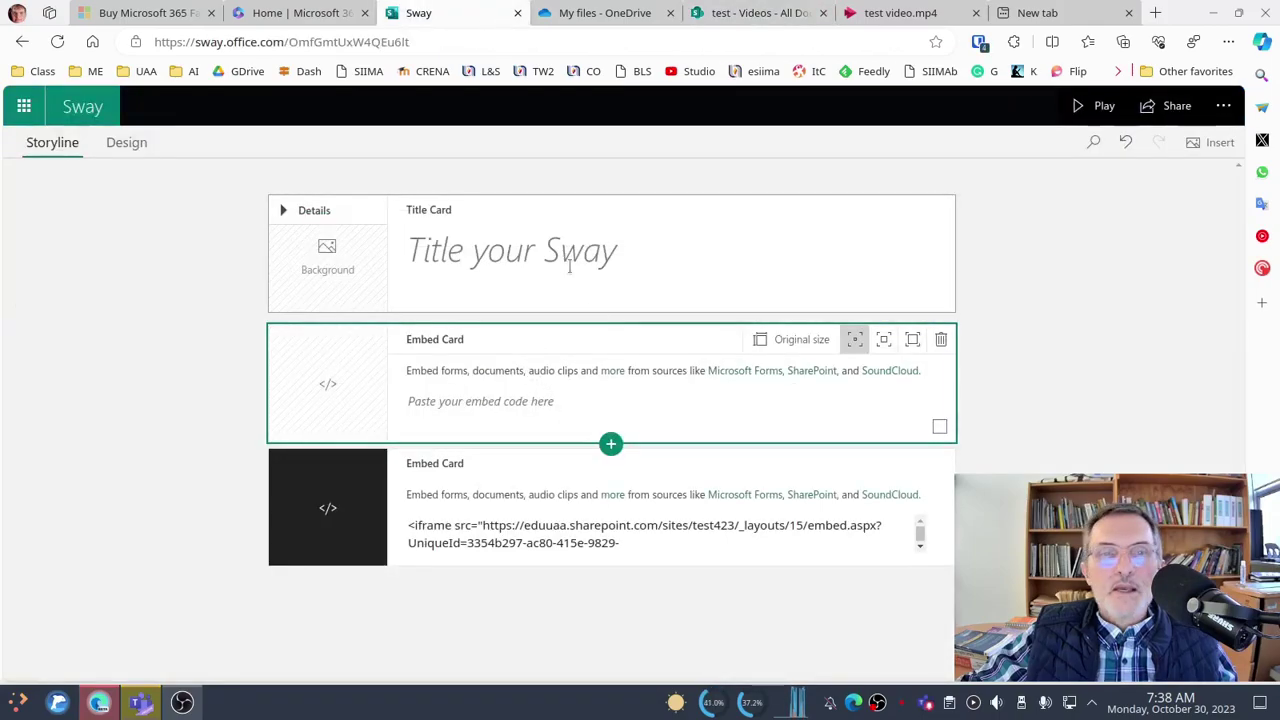
{"action": "left_click", "coordinate": [941, 340]}
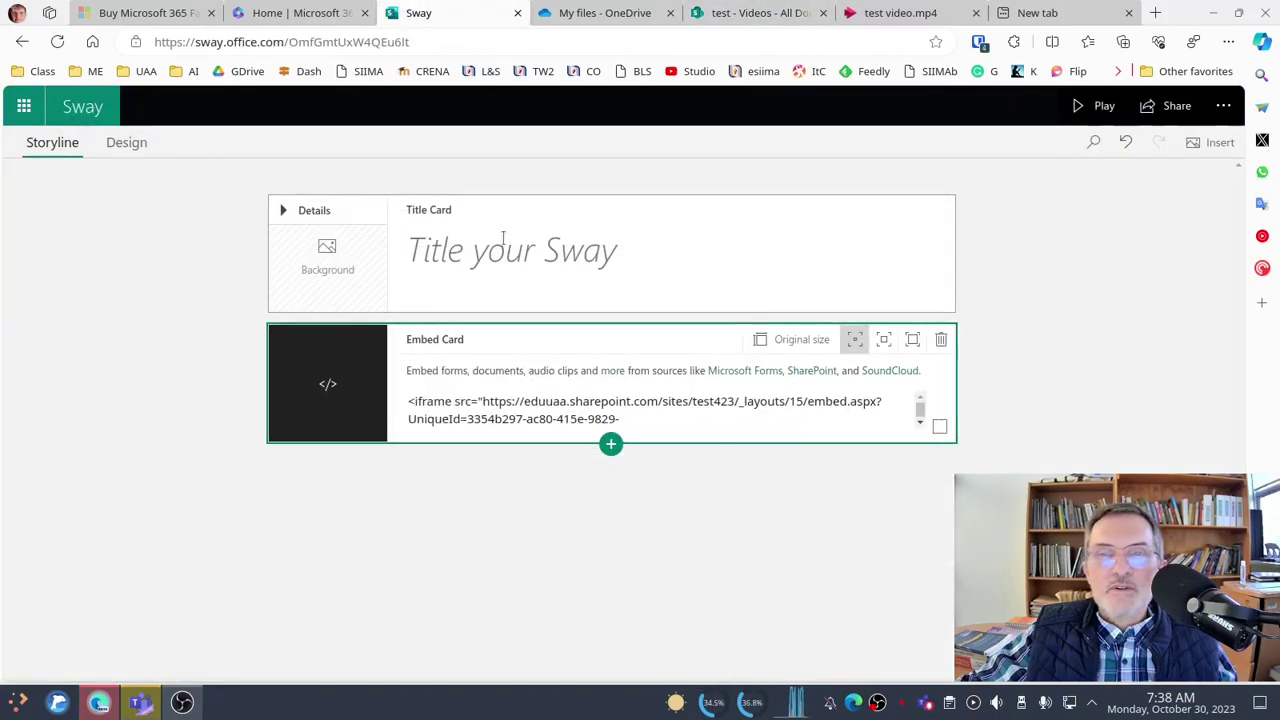
Insert an Embed media card below the title card and paste the copied test video.mp4 embed code into it.
{"action": "left_click", "coordinate": [610, 314]}
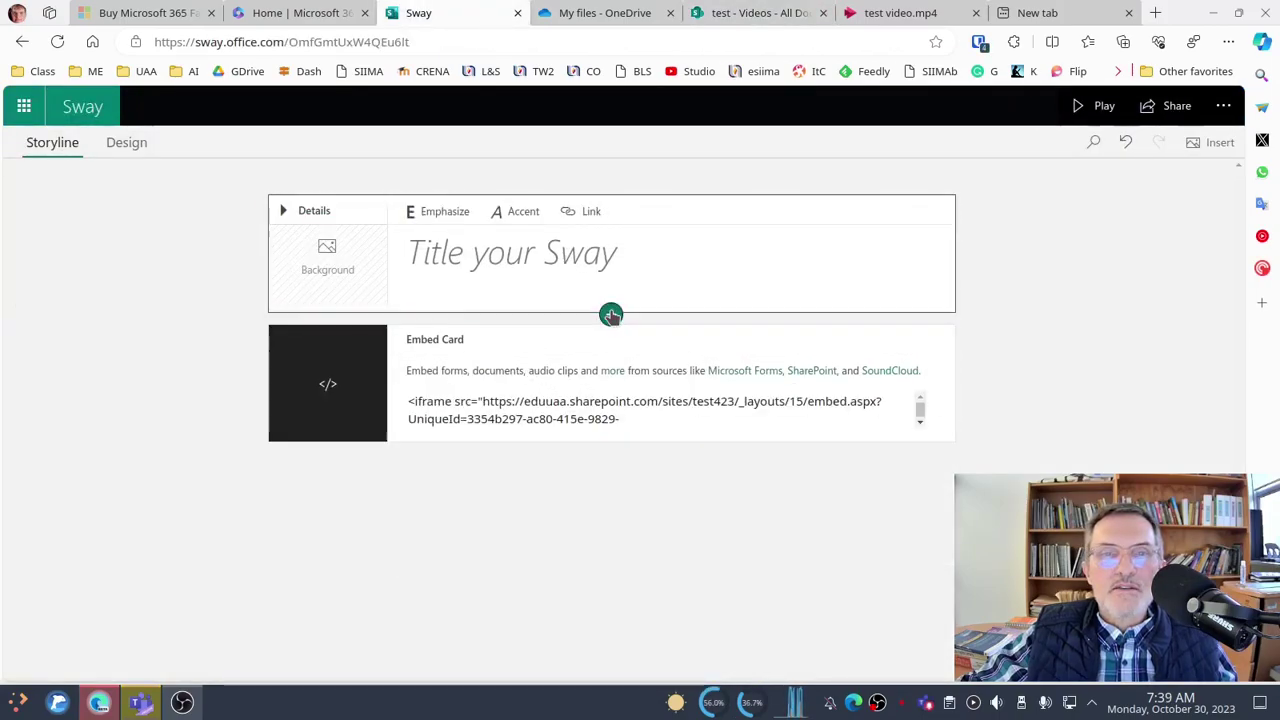
{"action": "left_click", "coordinate": [583, 352]}
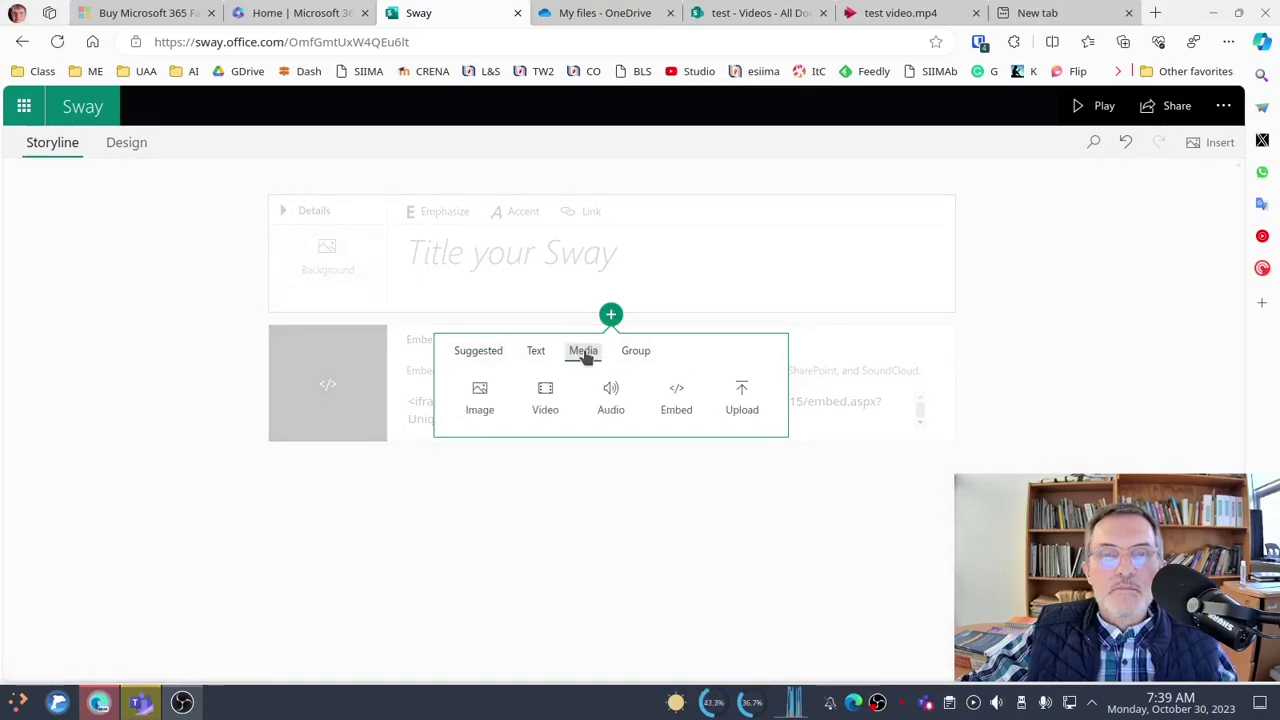
{"action": "left_click", "coordinate": [674, 398]}
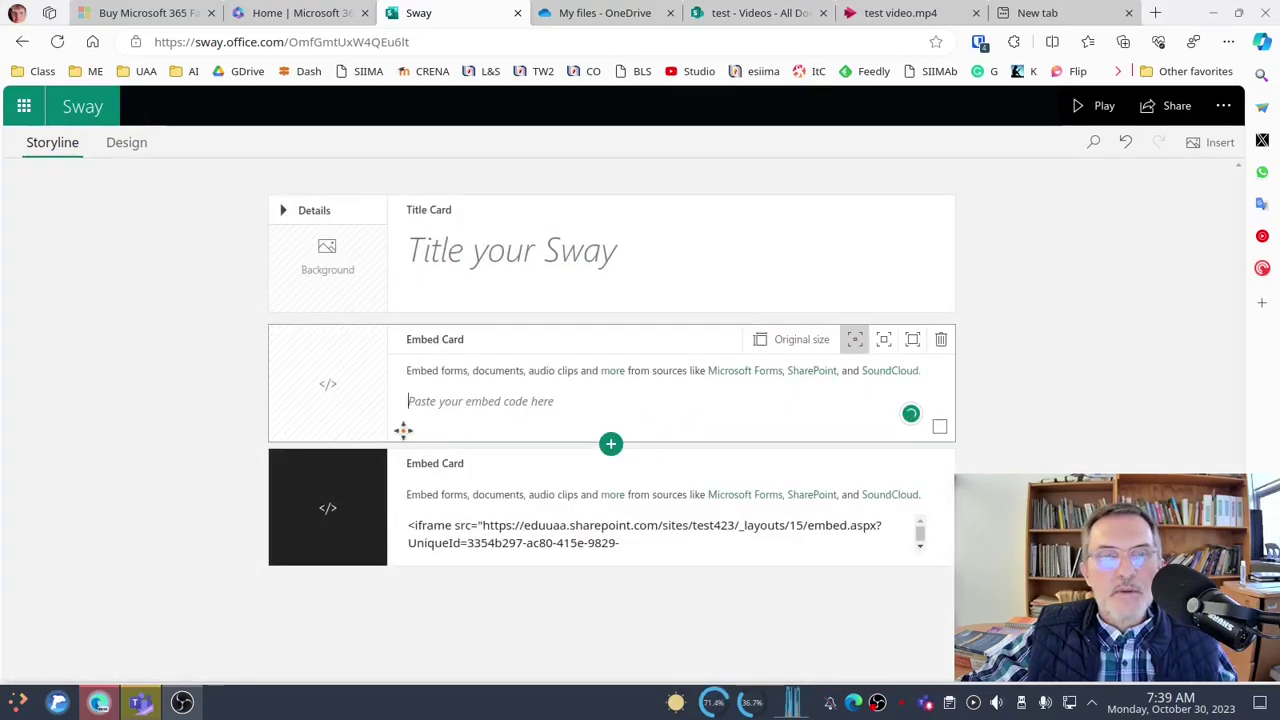
{"action": "key", "text": "ctrl+v"}
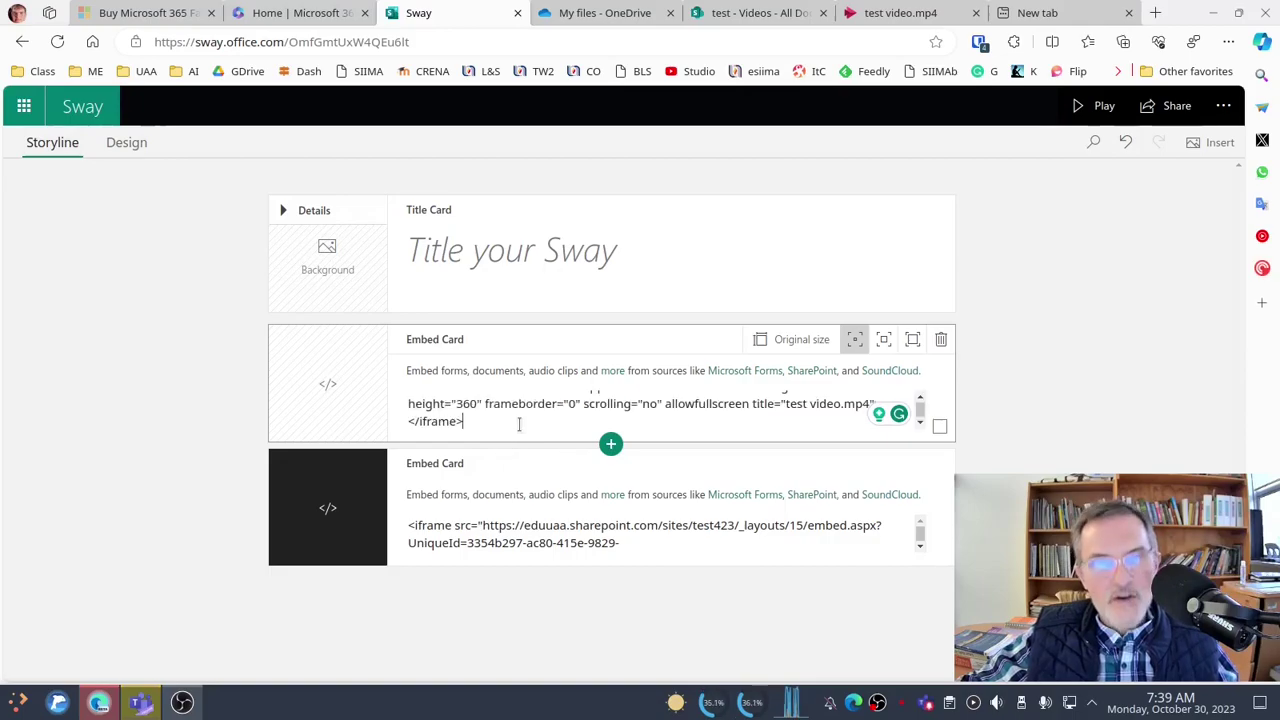
Preview the Sway, briefly play and pause the first embedded video, and return to the storyline for editing.
{"action": "left_click", "coordinate": [1096, 105]}
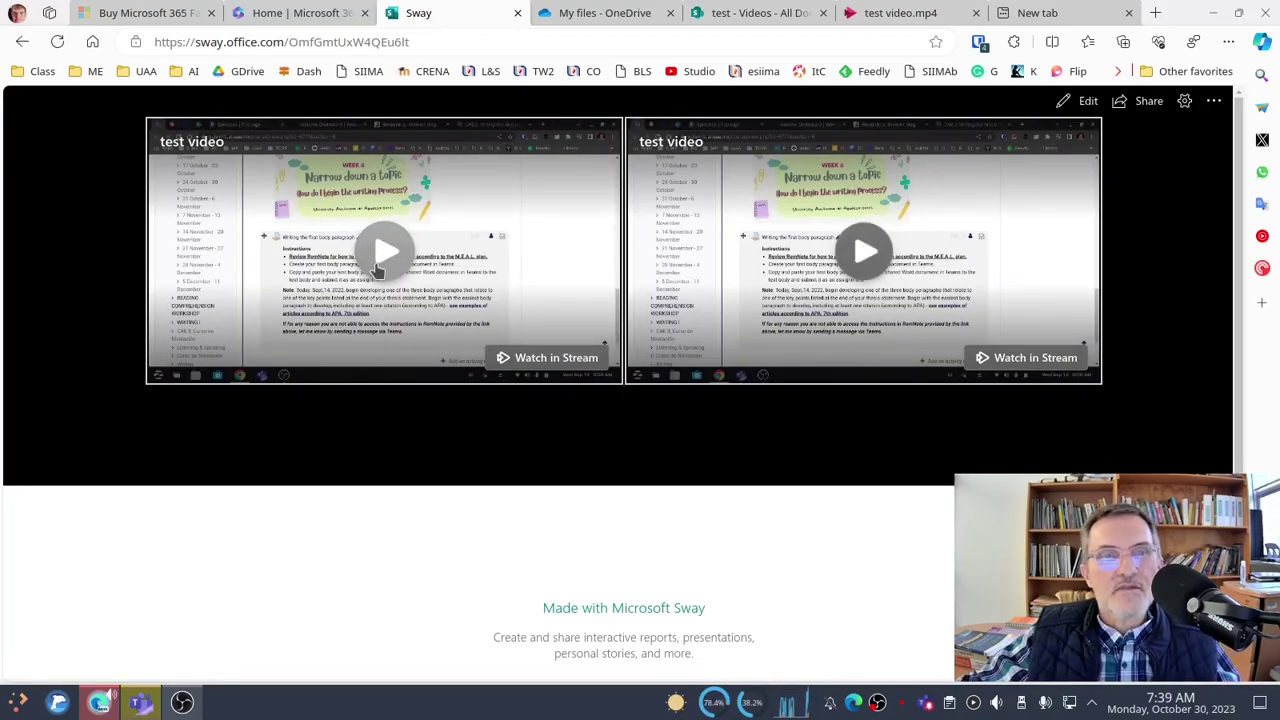
{"action": "left_click", "coordinate": [385, 252]}
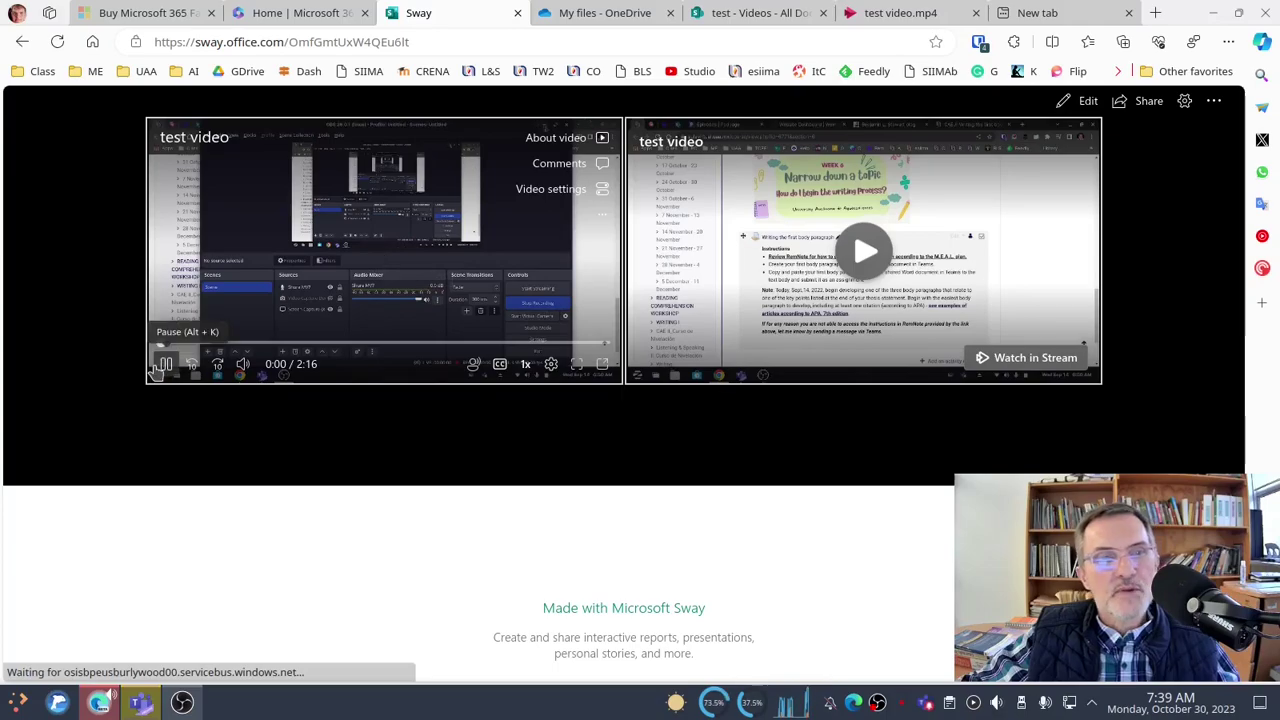
{"action": "left_click", "coordinate": [167, 365]}
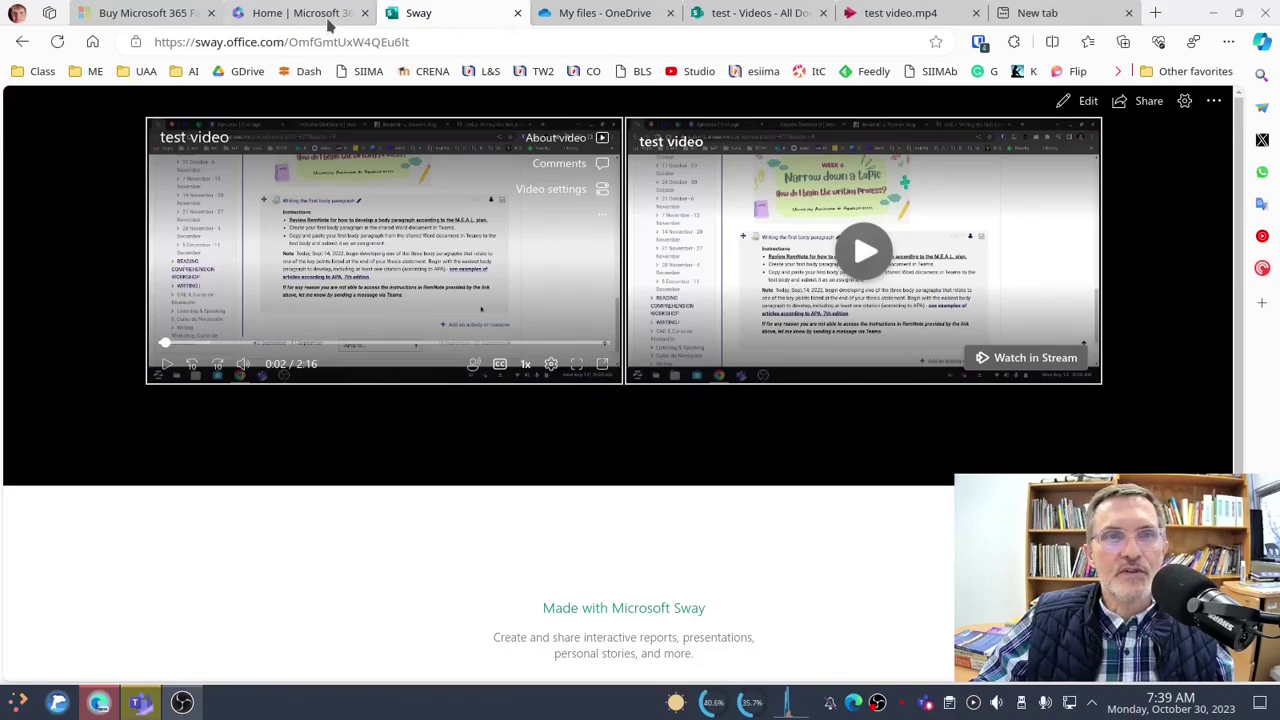
{"action": "left_click", "coordinate": [1065, 101]}
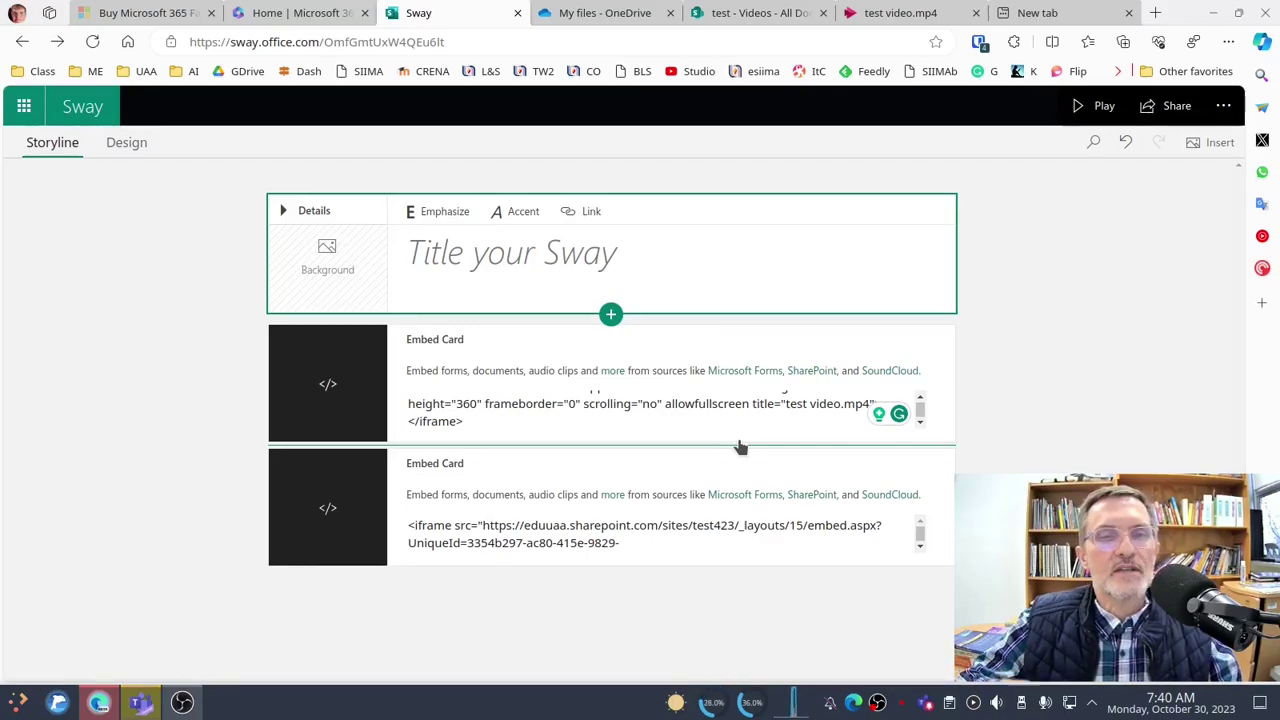
{"action": "left_click", "coordinate": [155, 402]}
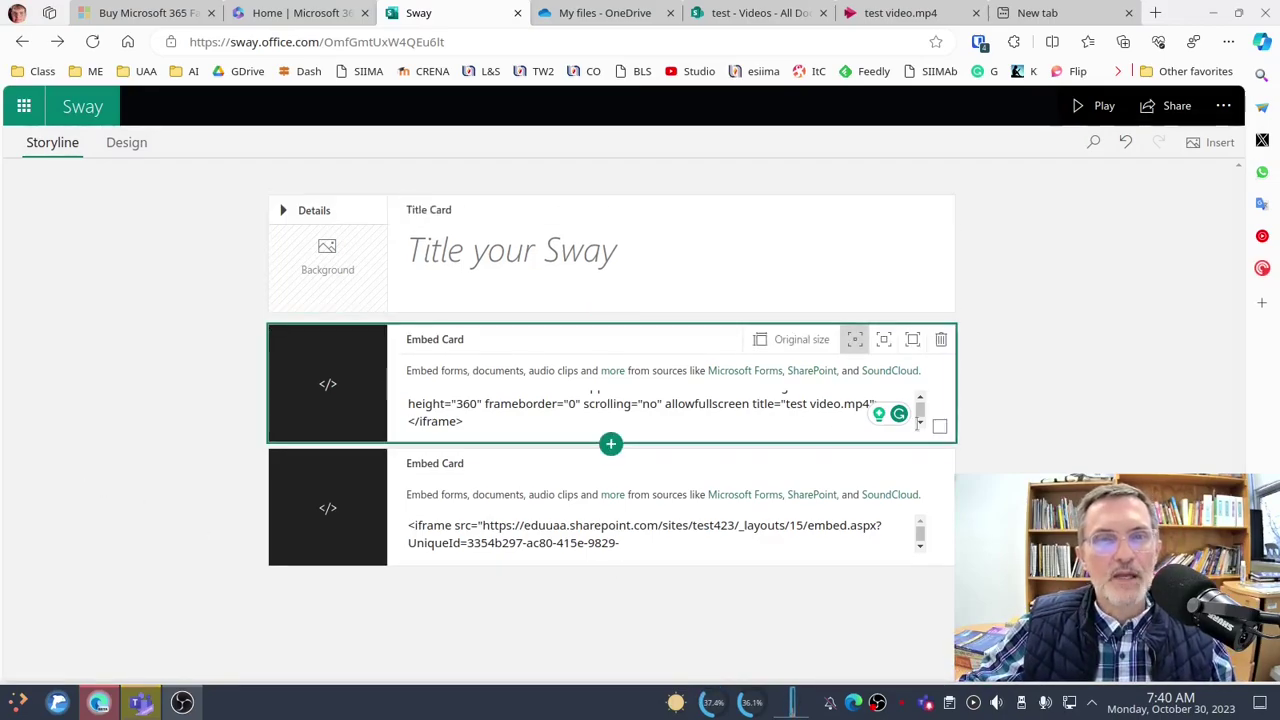